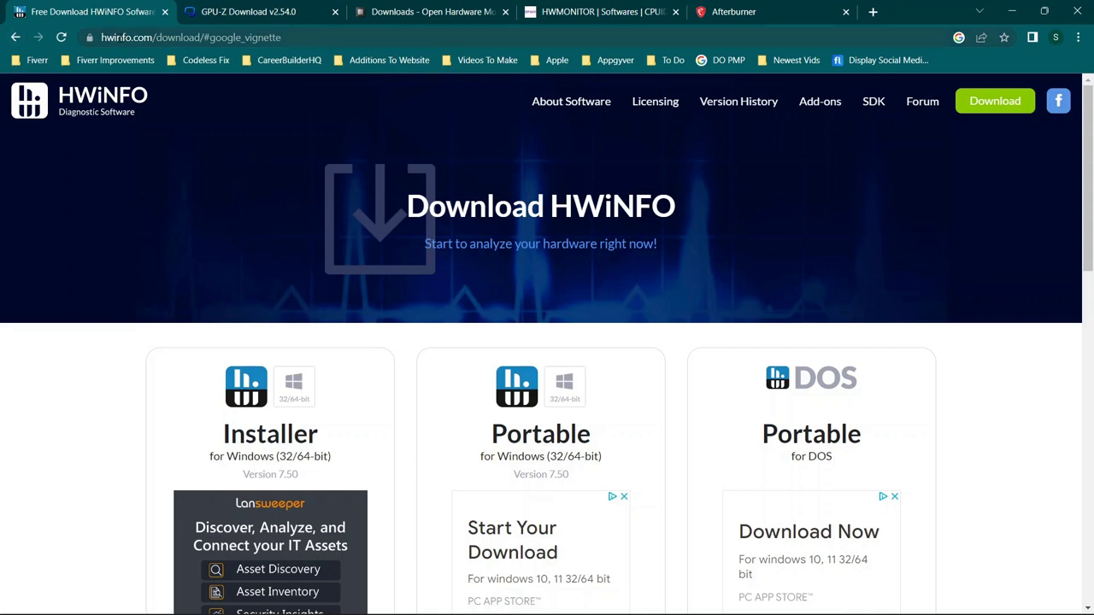
Step: Browse the GPU-Z, Open Hardware Monitor, HWMonitor and MSI Afterburner download pages, then minimize Chrome
click(205, 9)
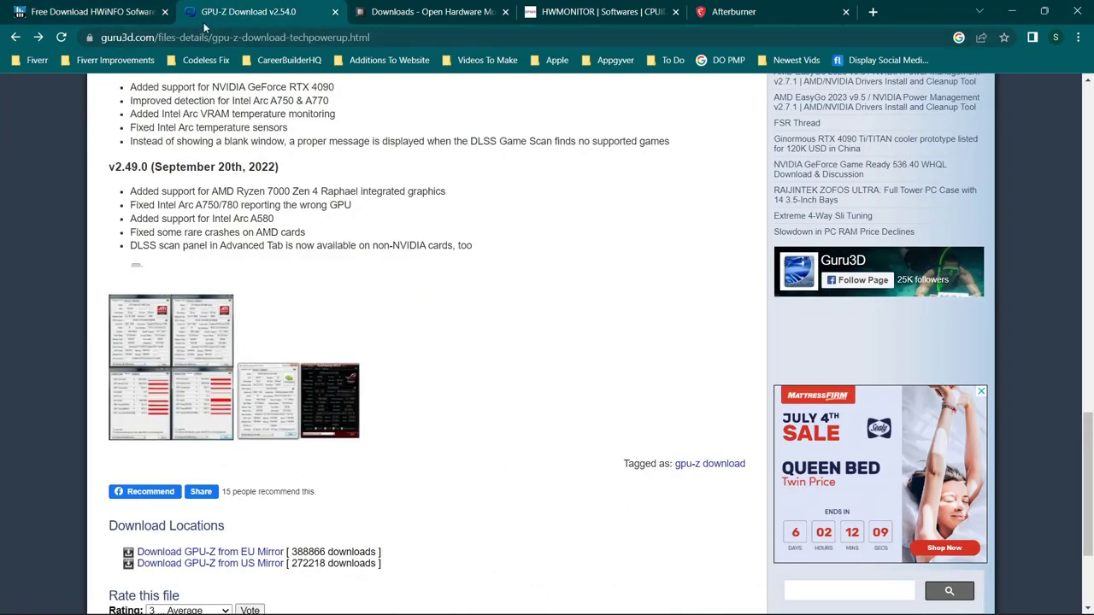
click(389, 15)
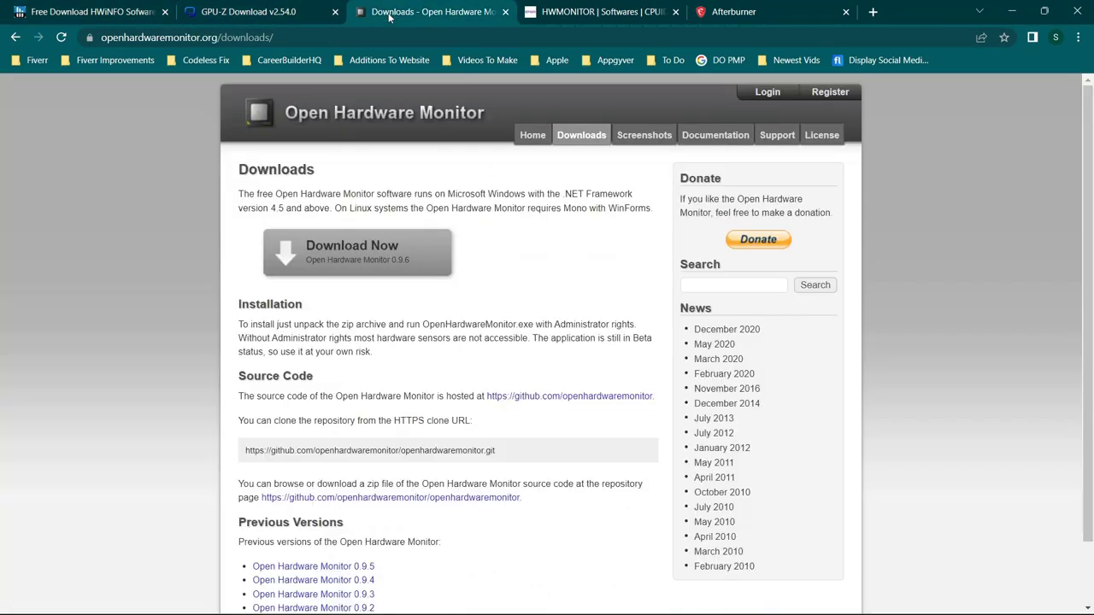
click(530, 10)
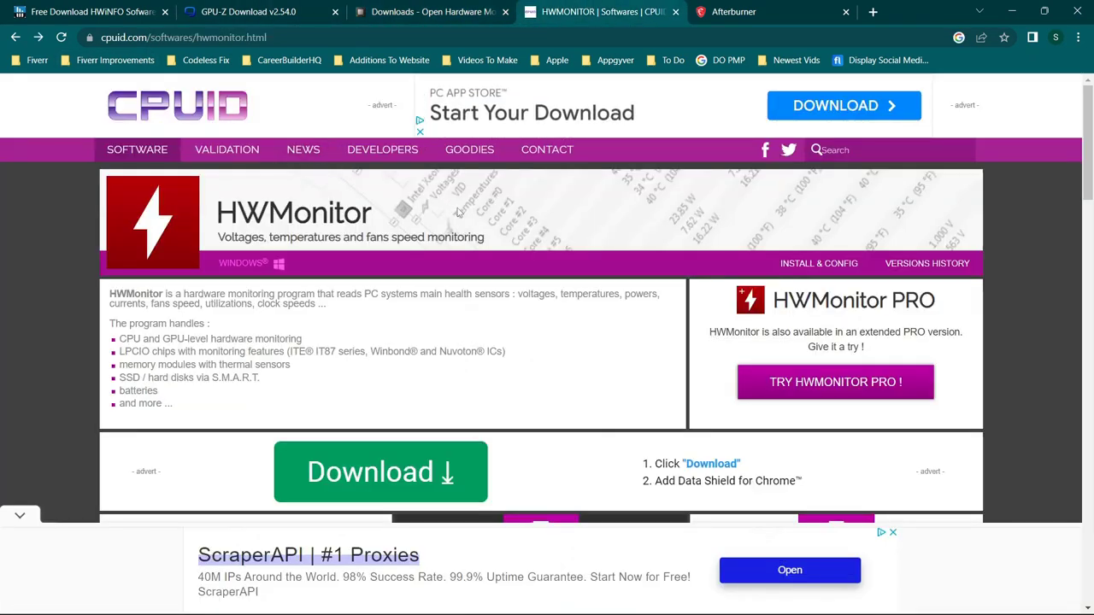
scroll(459, 211, down, 2)
scroll(459, 212, up, 2)
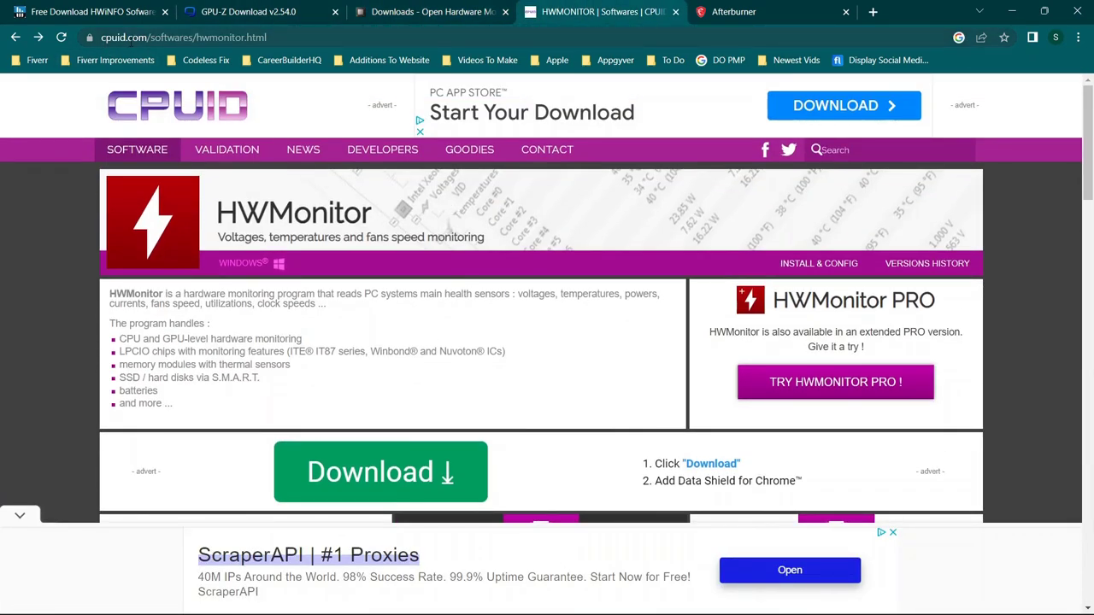
click(727, 10)
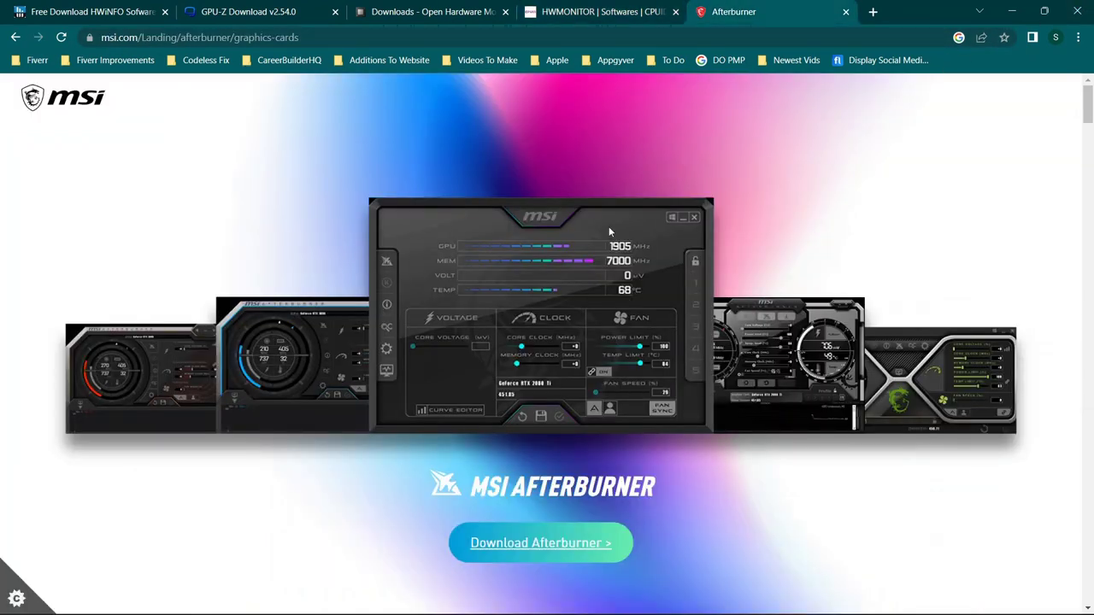
click(1008, 10)
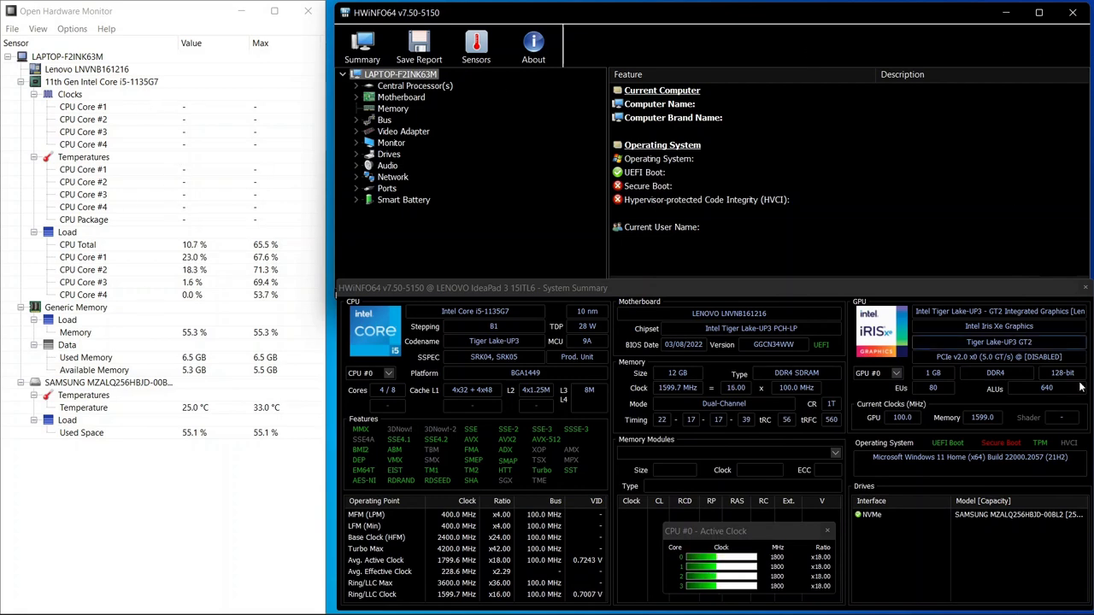
Step: Close Open Hardware Monitor and the old HWiNFO window, then relaunch HWiNFO64 and start its scan
click(1073, 12)
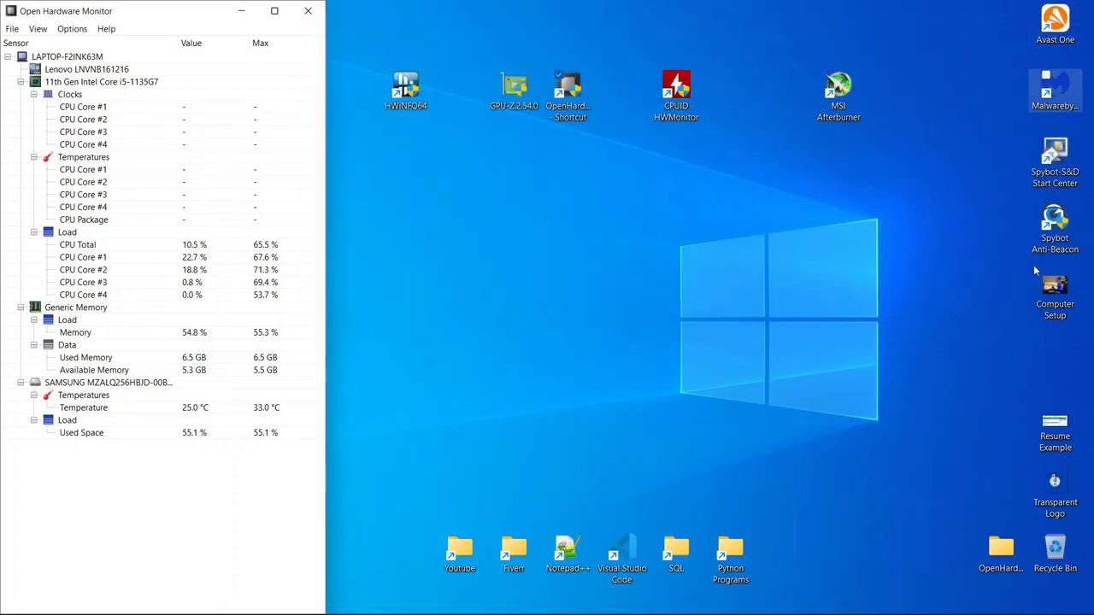
click(307, 11)
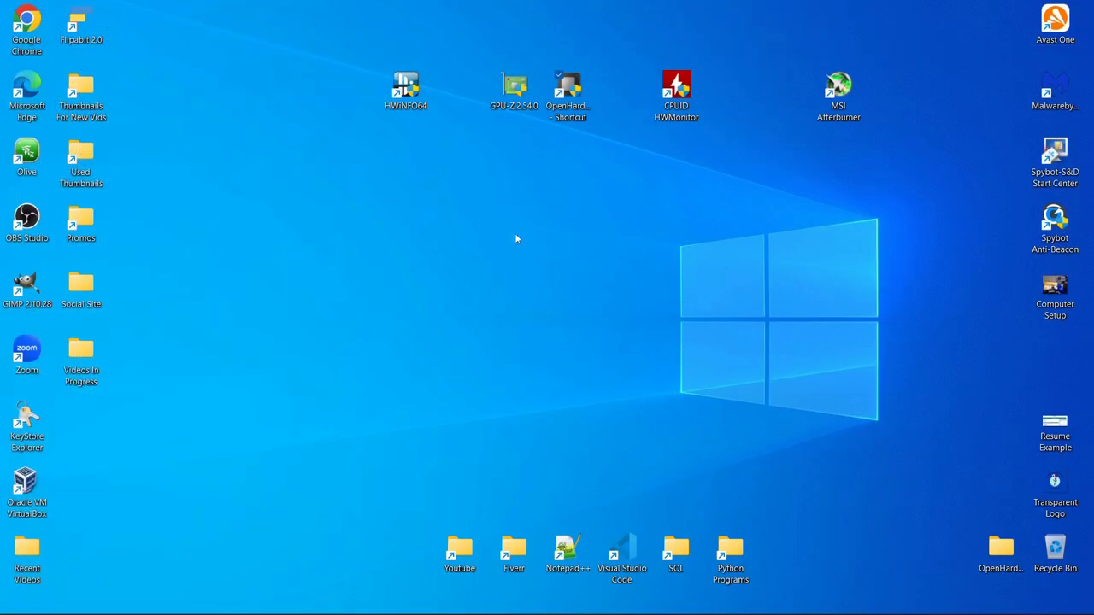
drag(911, 175, 327, 6)
click(554, 106)
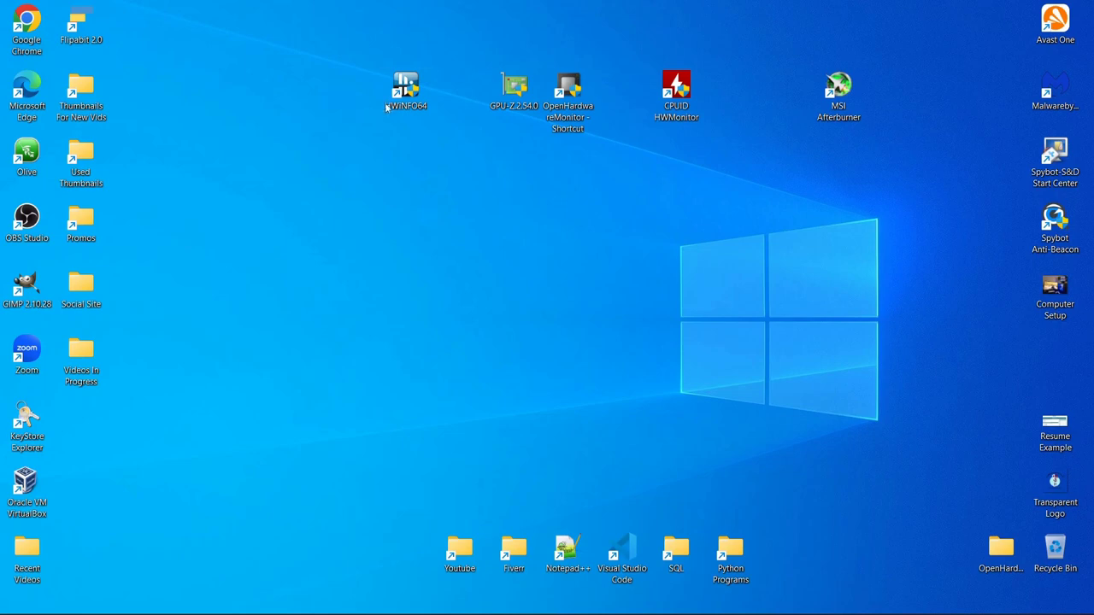
double_click(409, 94)
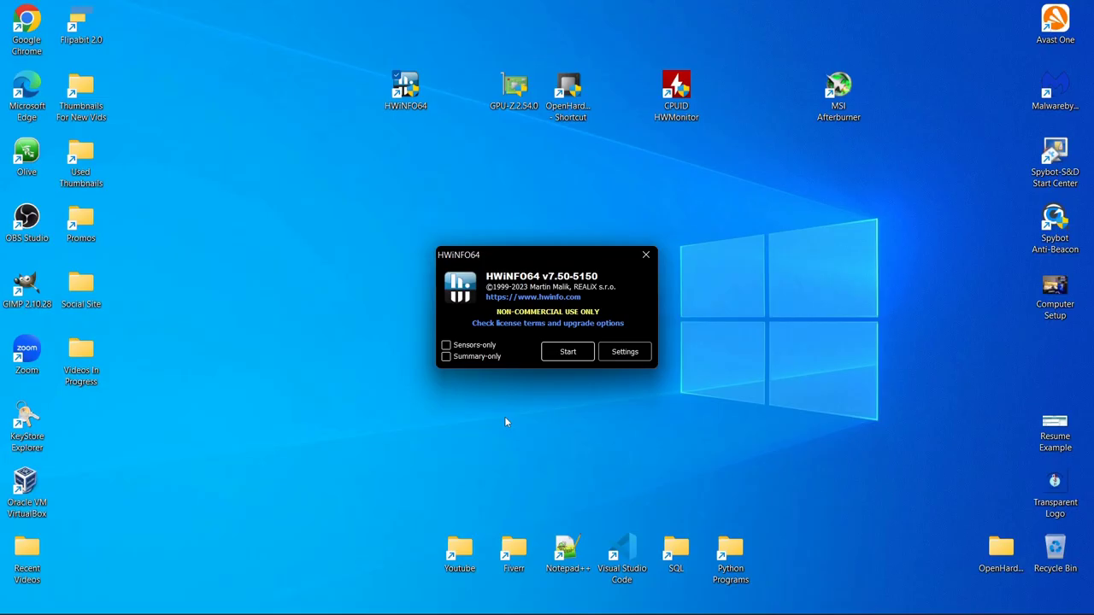
click(580, 351)
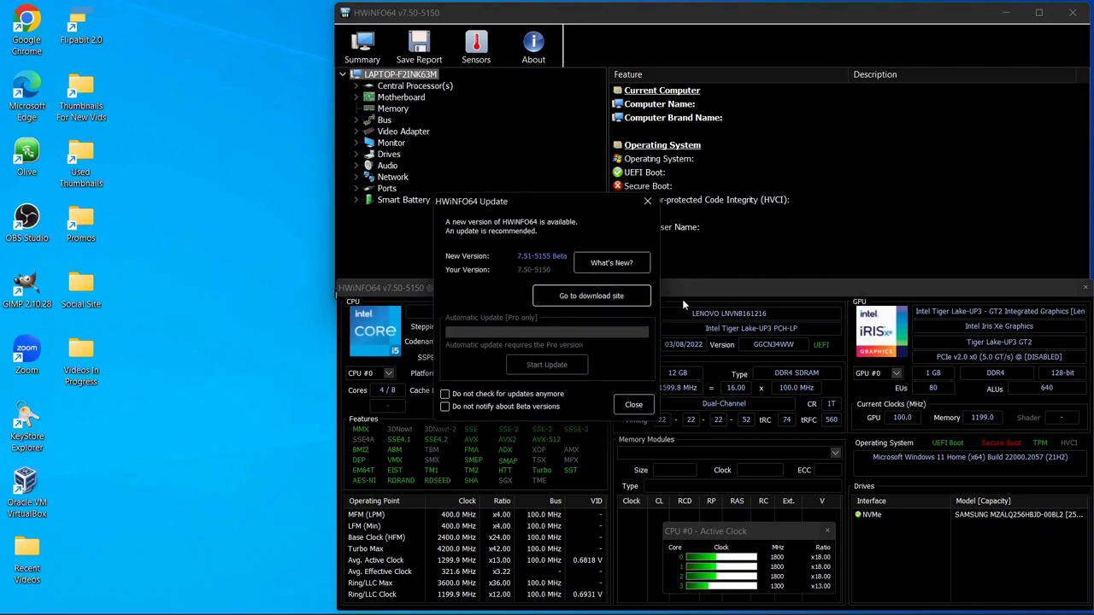
Step: Dismiss the 7.51 Beta update notice and spread the System Summary, CPU clock and main windows apart
click(643, 204)
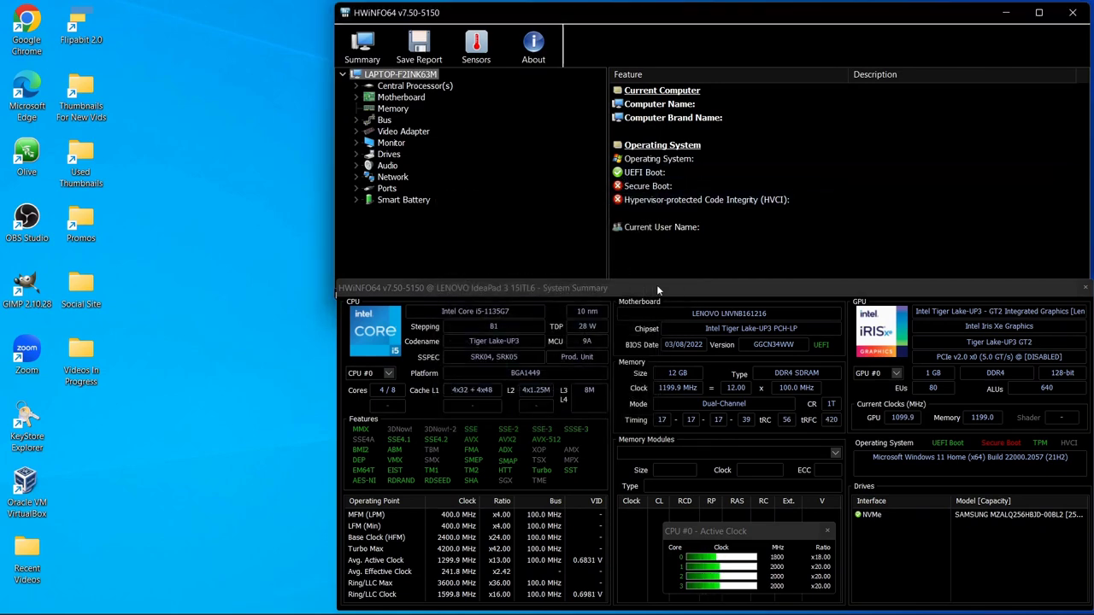
drag(649, 284, 322, 294)
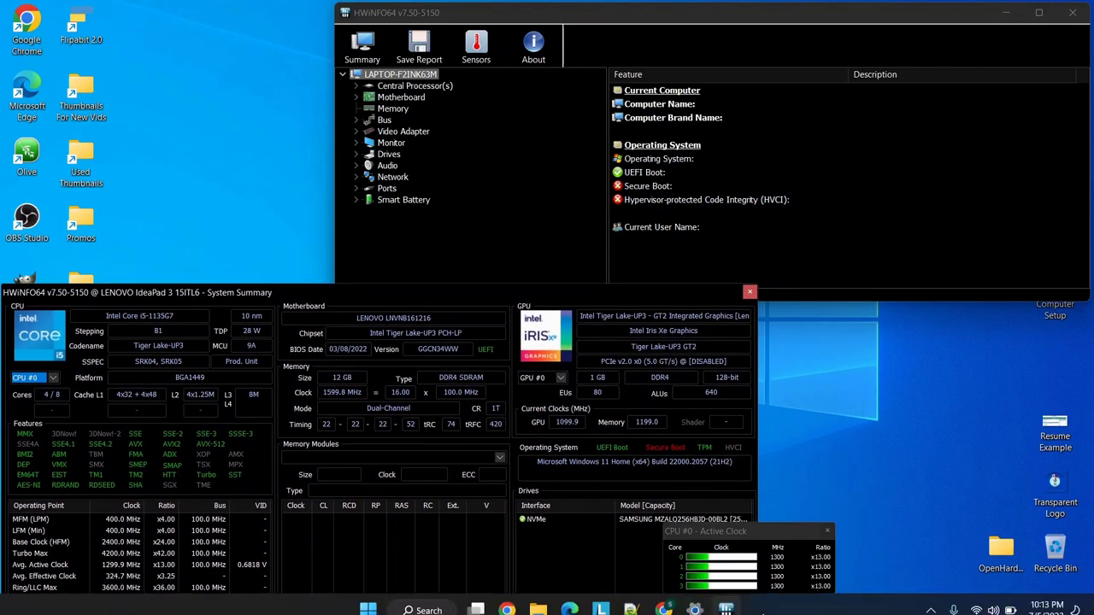
drag(728, 535, 876, 425)
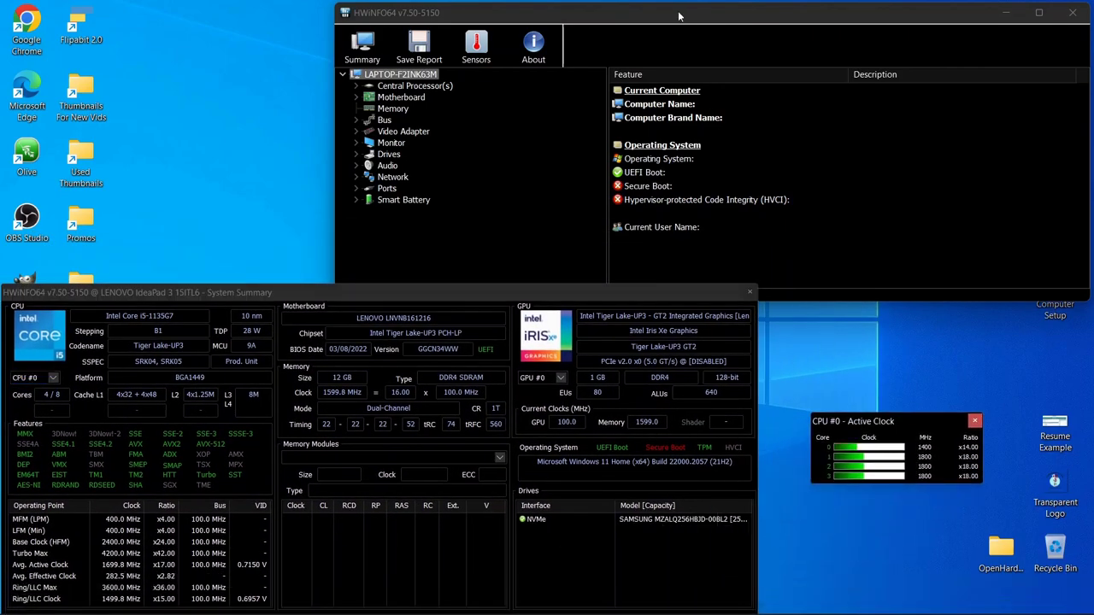
drag(663, 20, 558, 47)
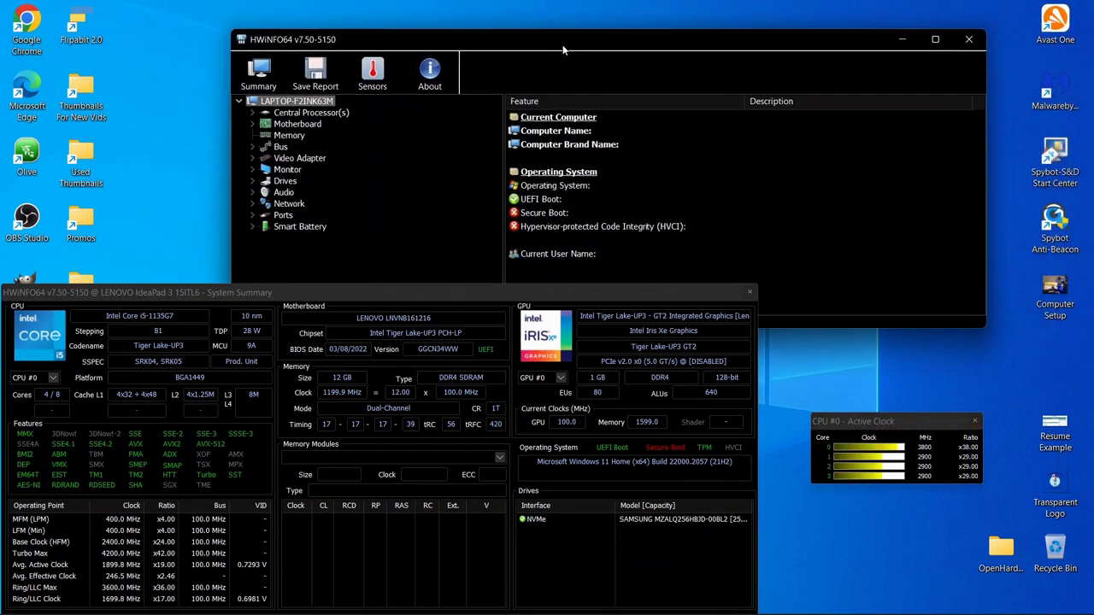
drag(690, 291, 609, 445)
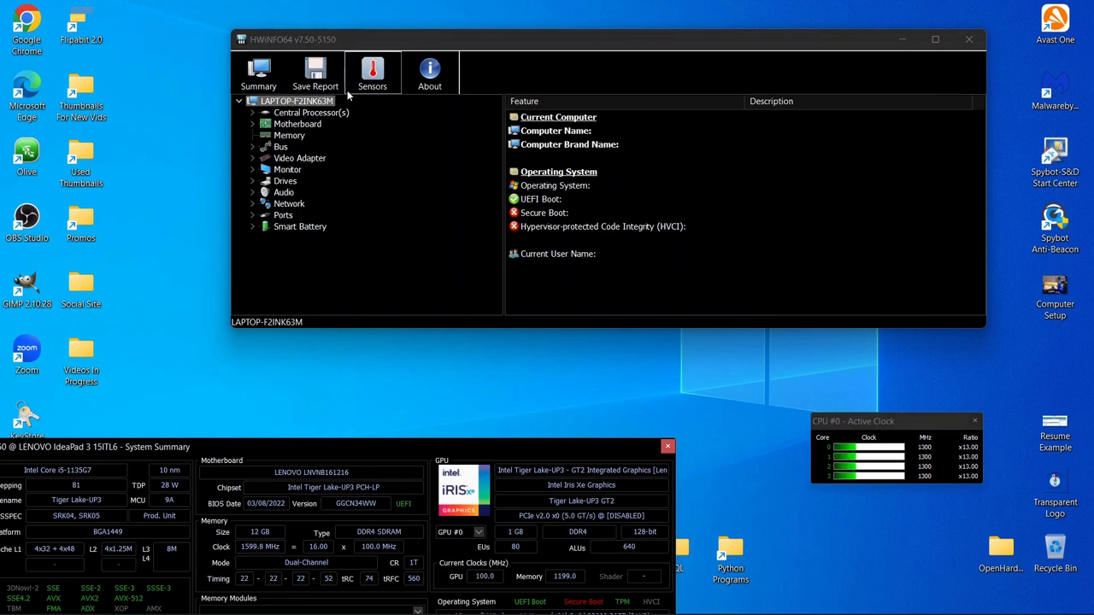
click(391, 83)
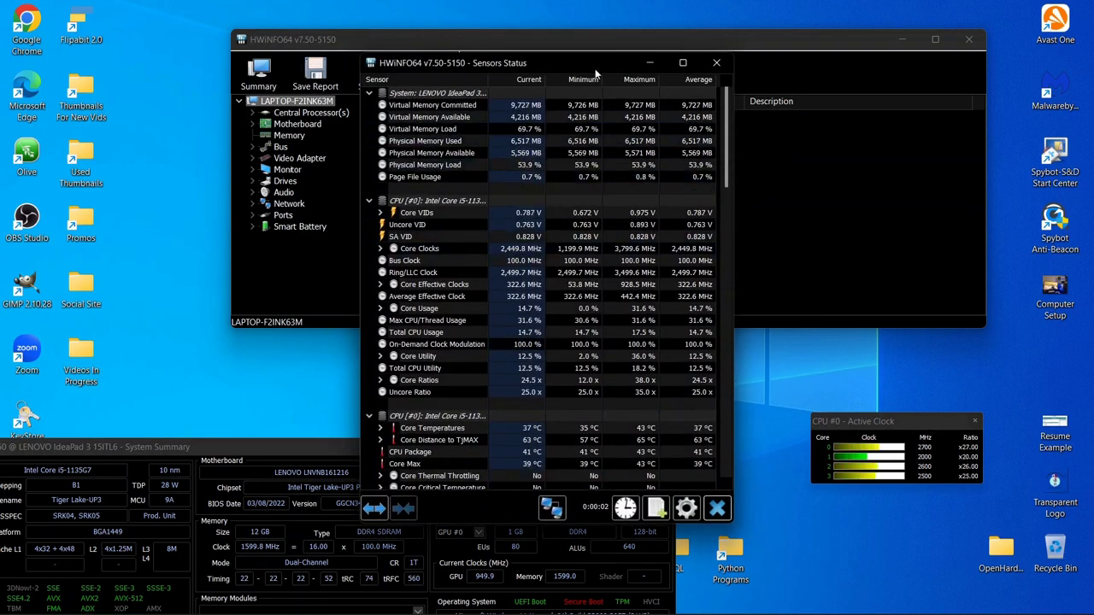
drag(589, 69, 734, 53)
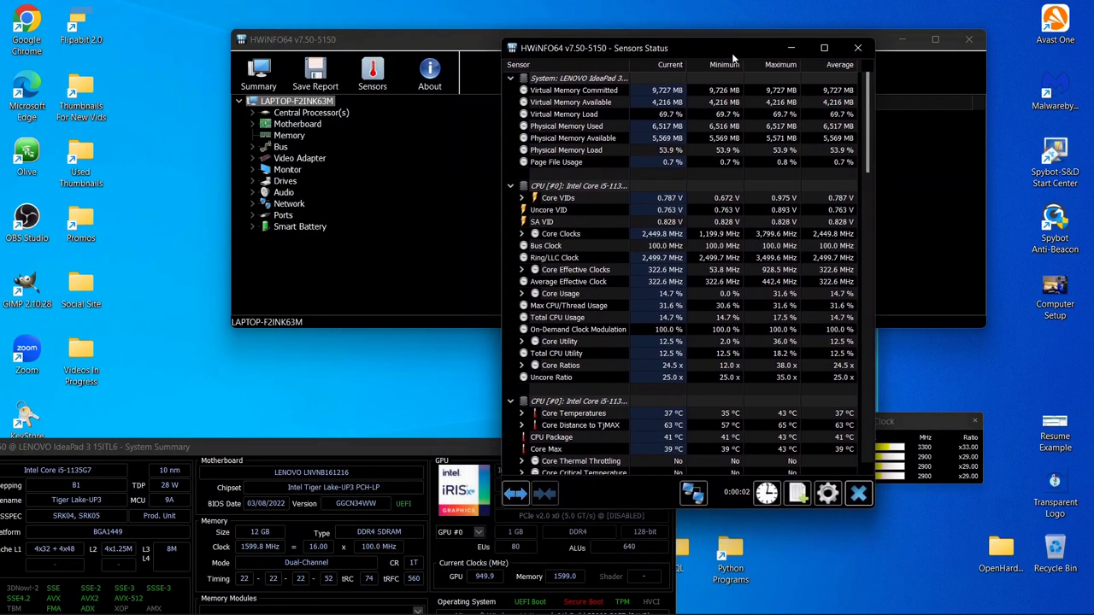
mouse_move(685, 213)
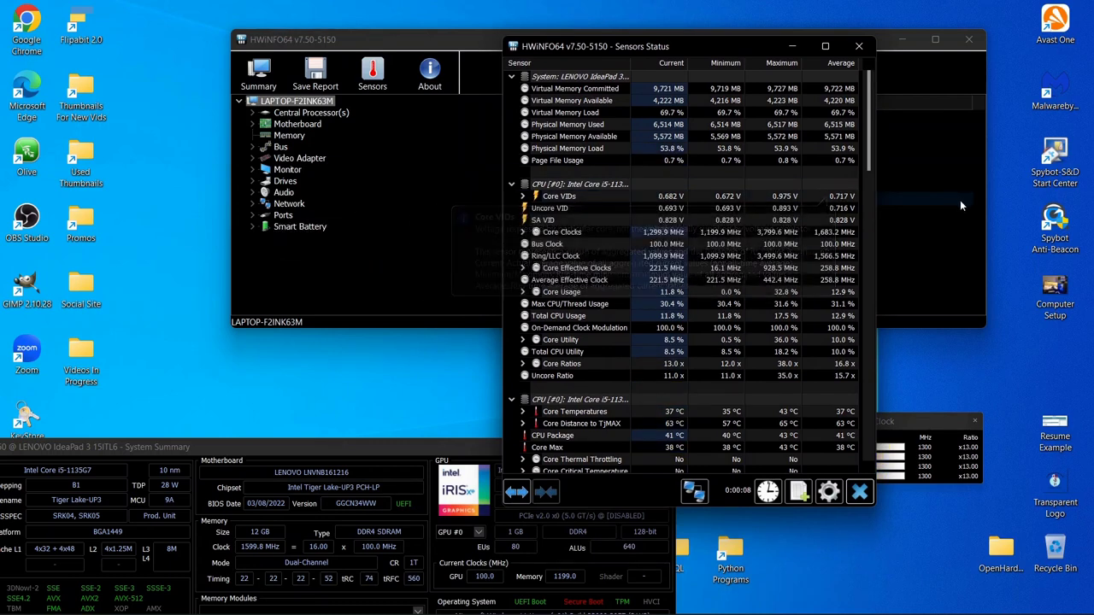
mouse_move(824, 216)
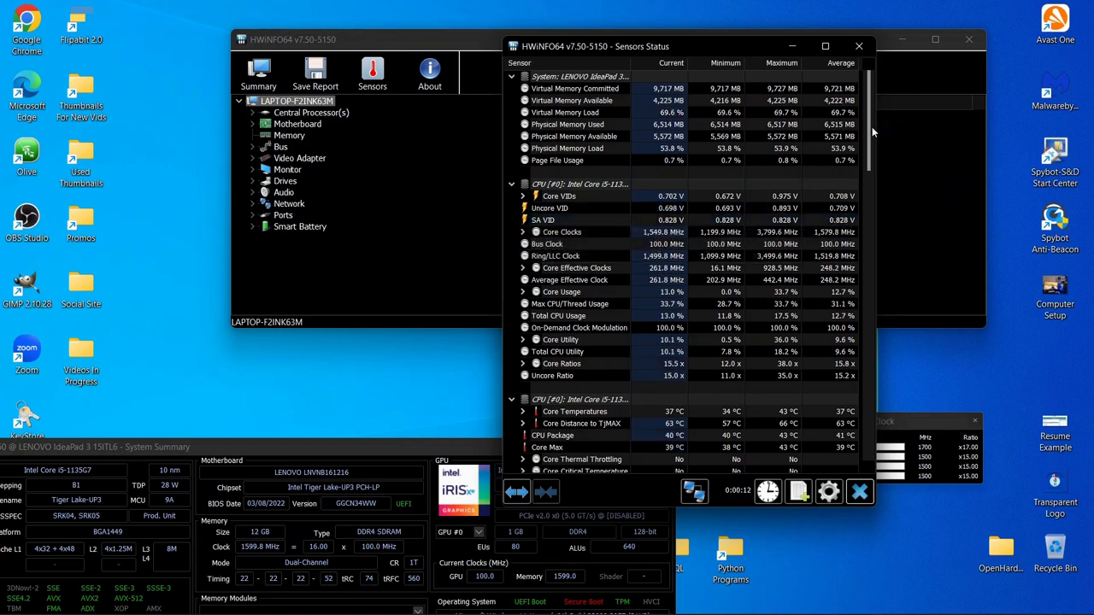
scroll(872, 127, down, 10)
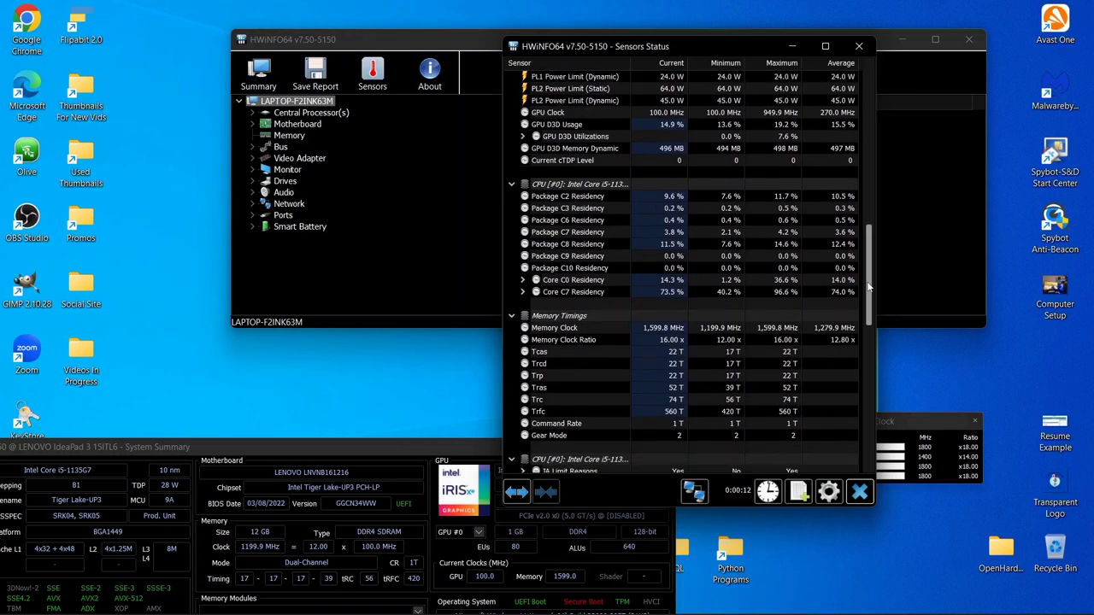
scroll(887, 138, up, 9)
scroll(888, 138, up, 2)
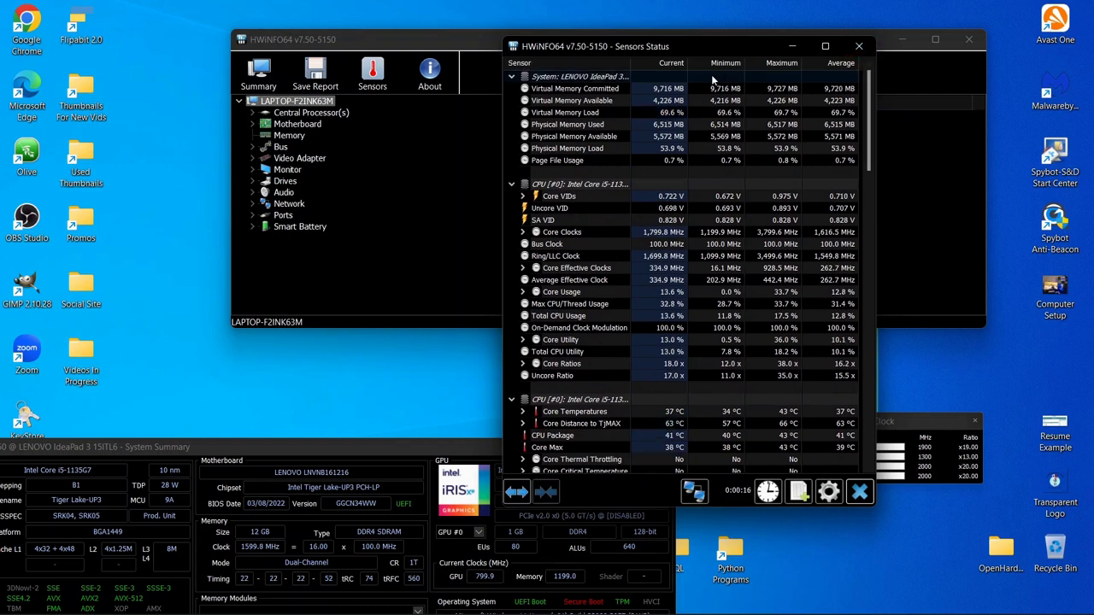
click(857, 46)
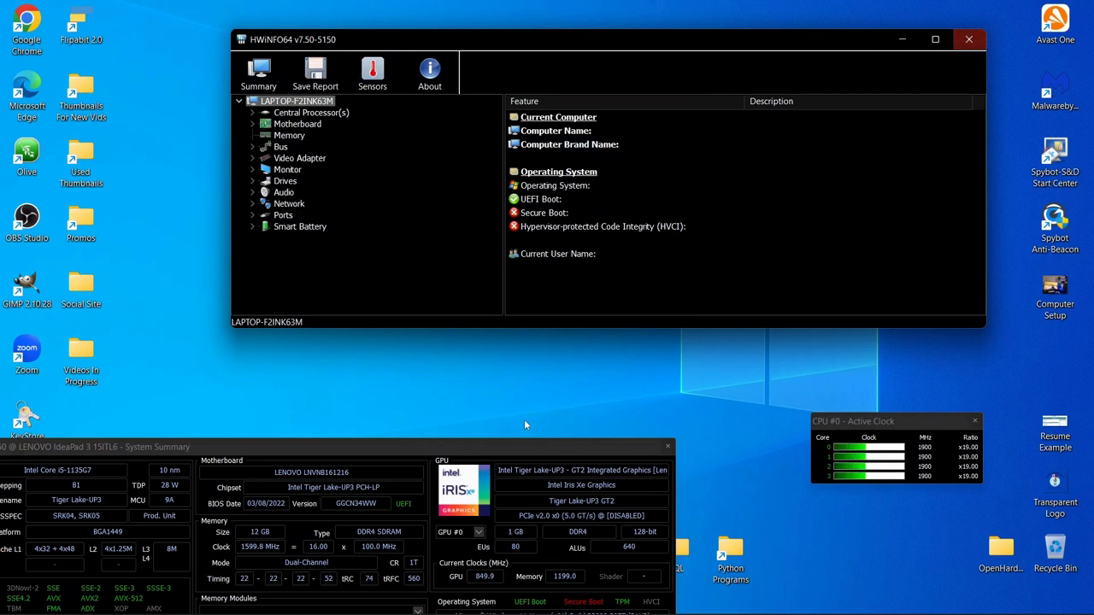
Step: Move aside and close the System Summary and CPU #0 Active Clock windows, then close HWiNFO64
drag(501, 447, 664, 115)
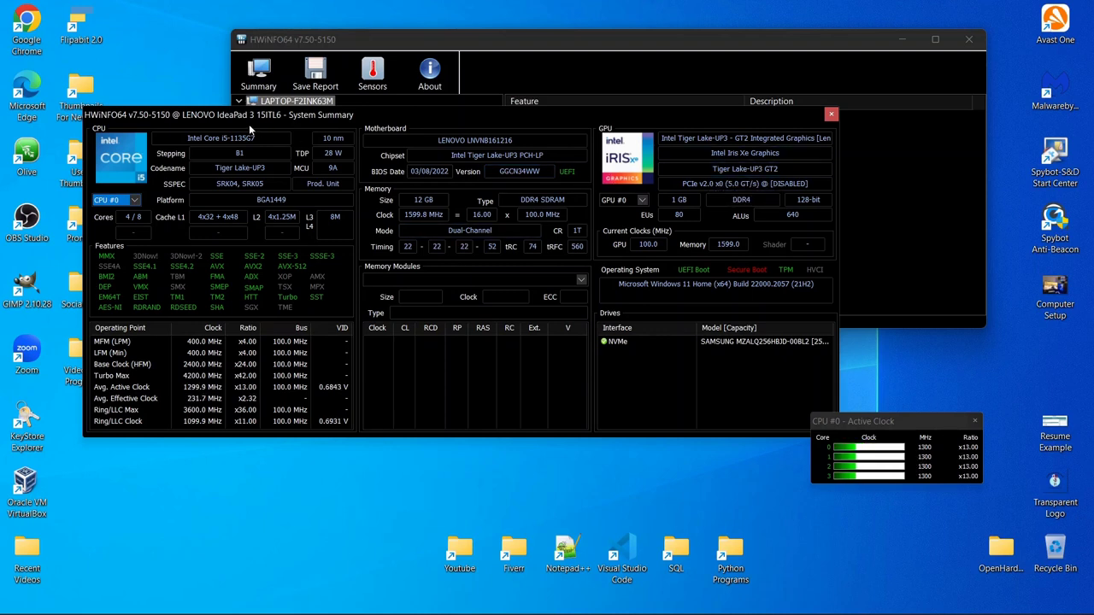
drag(891, 421, 943, 362)
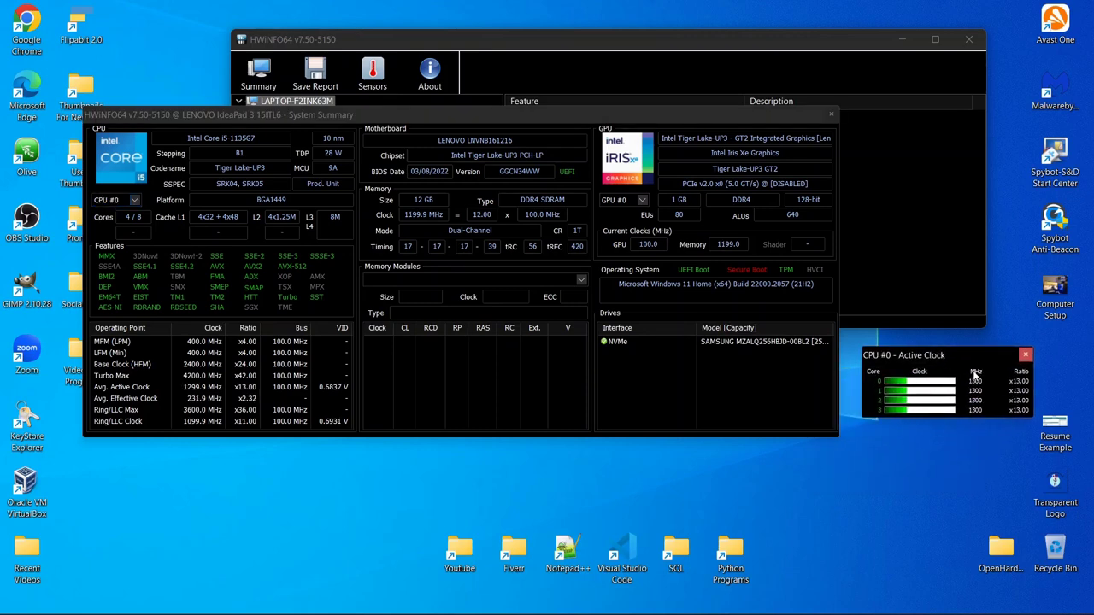
click(830, 114)
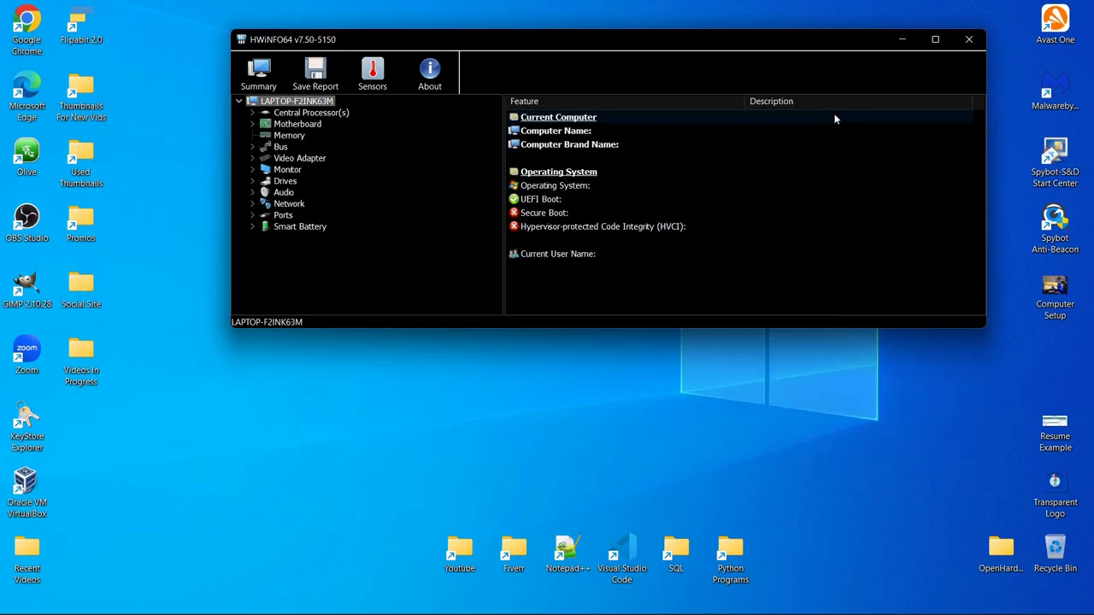
click(962, 46)
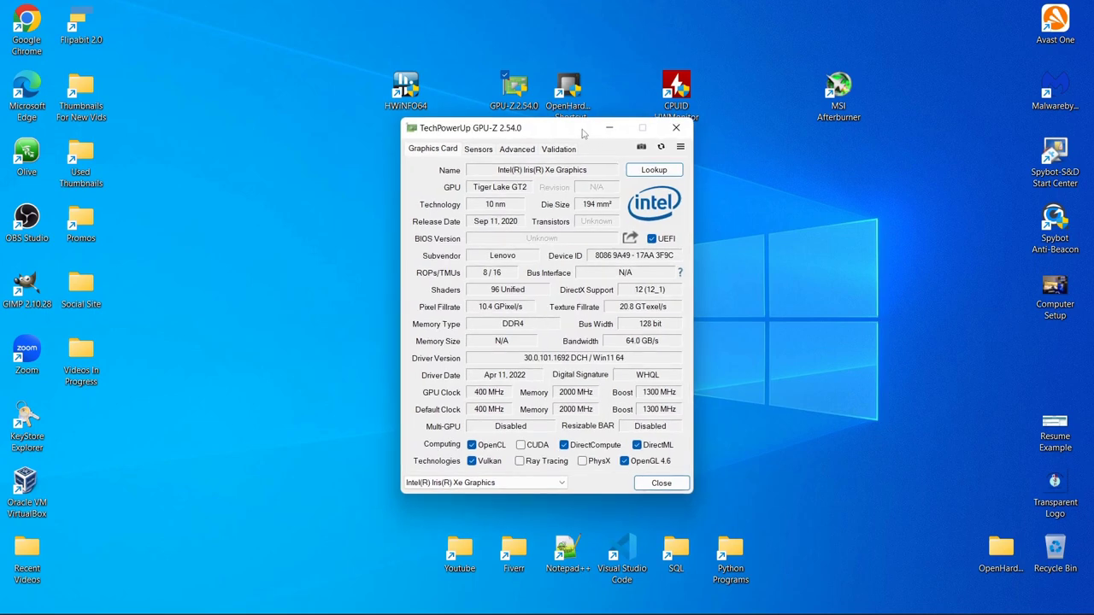
Step: Reposition the GPU-Z window and look up the Intel Iris Xe Graphics card online
mouse_move(584, 133)
mouse_down()
mouse_move(660, 129)
mouse_move(586, 134)
mouse_move(598, 136)
mouse_up()
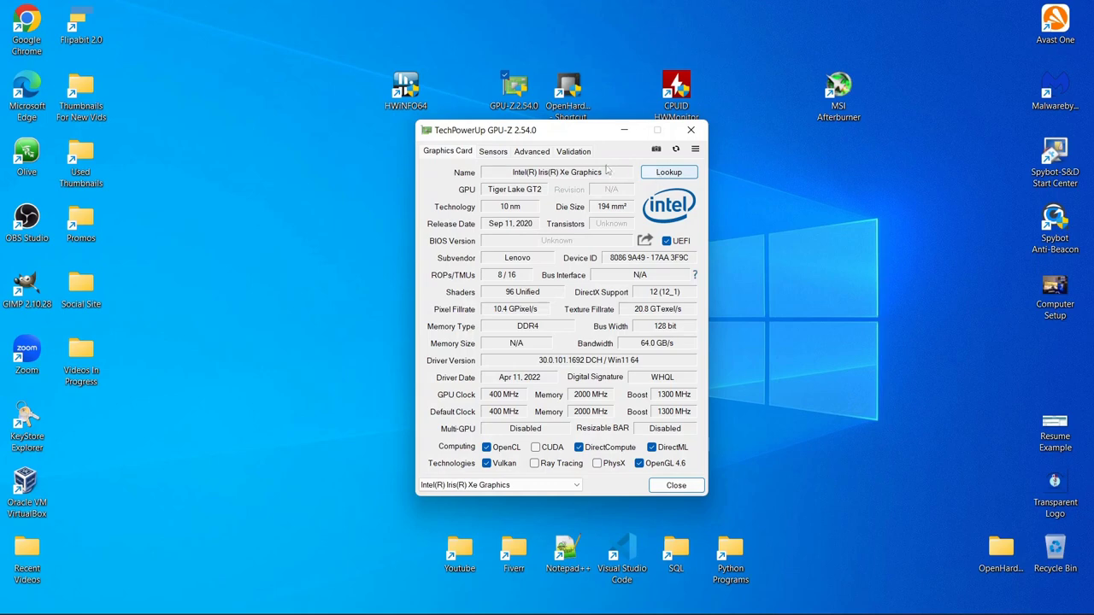
mouse_move(541, 176)
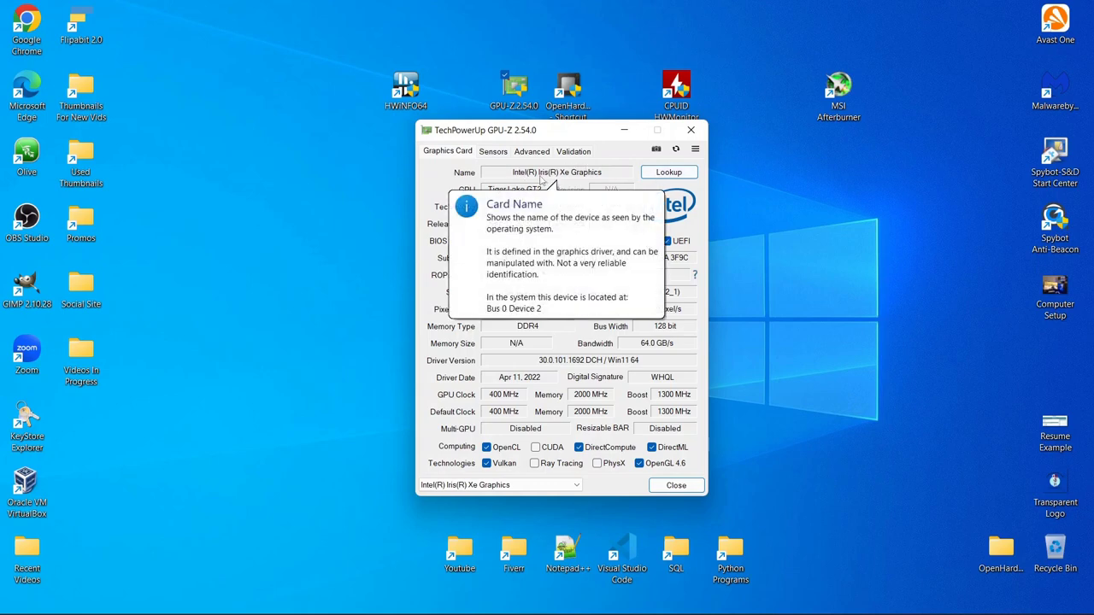
click(668, 172)
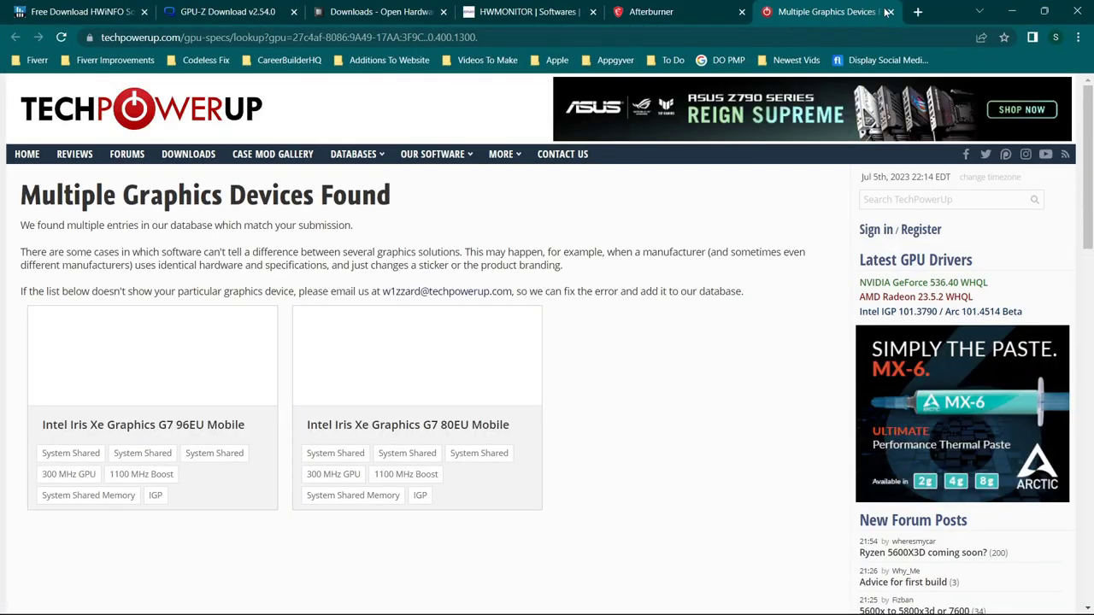
click(888, 11)
click(1011, 11)
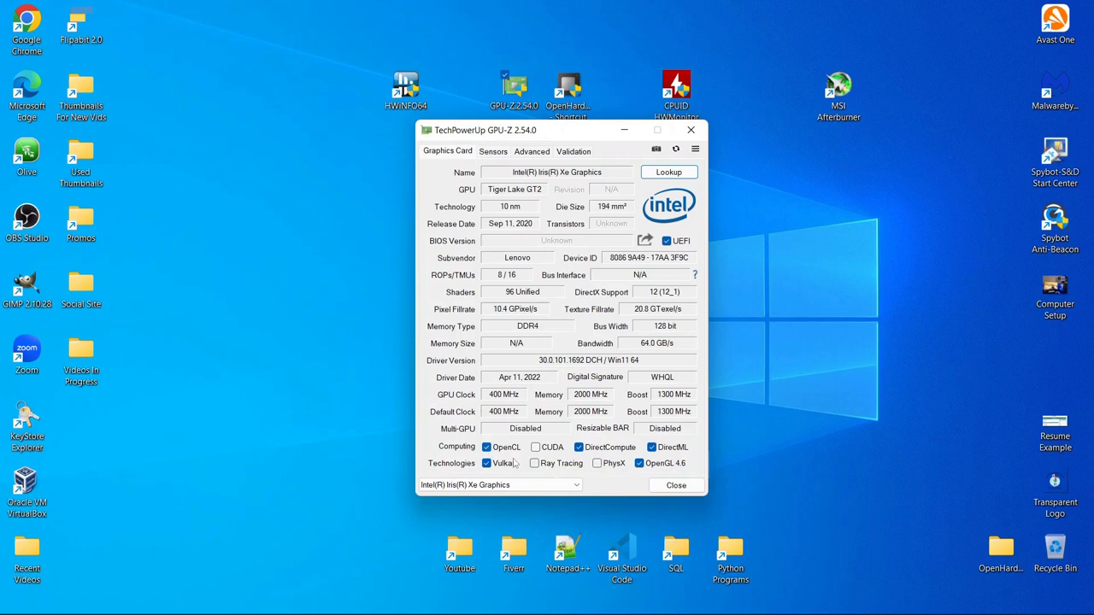
Step: Launch and cancel the GPU-Z installer from Settings, close GPU-Z, and select the monitor shortcuts
click(694, 149)
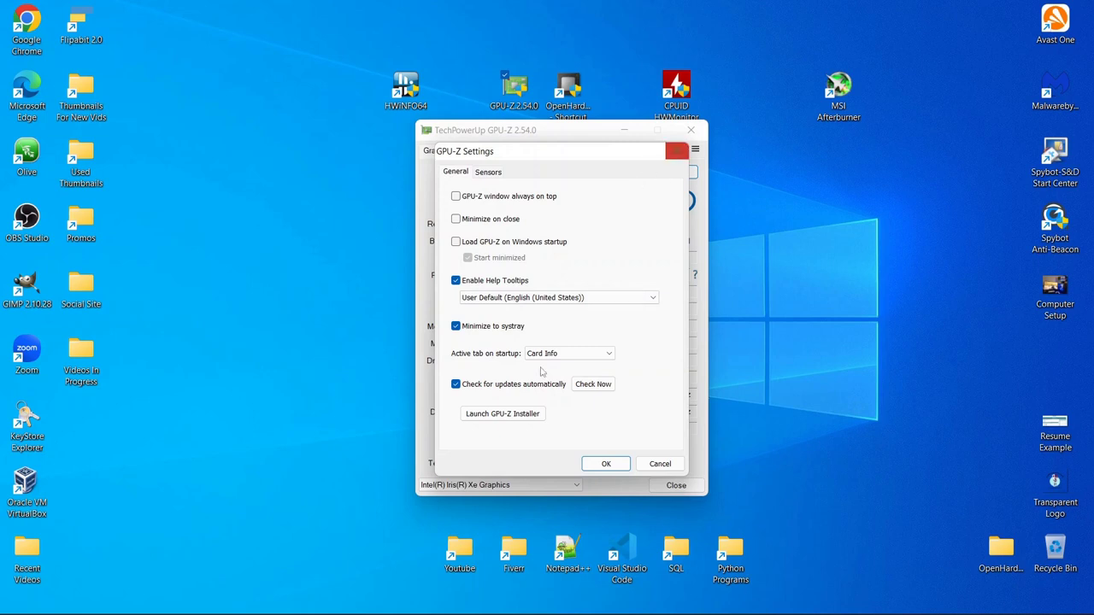
click(506, 414)
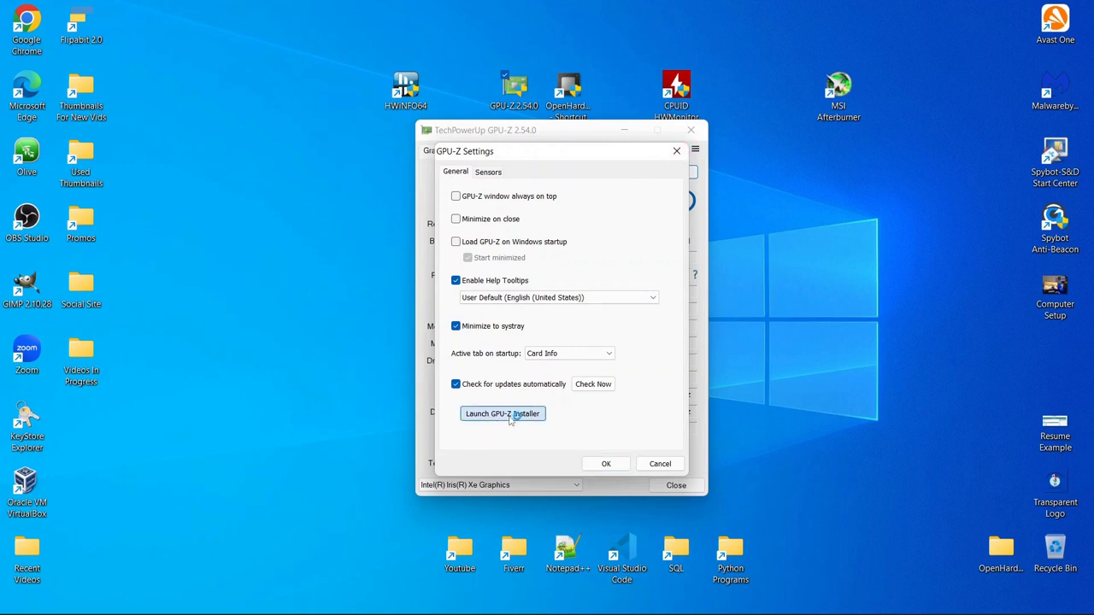
click(733, 154)
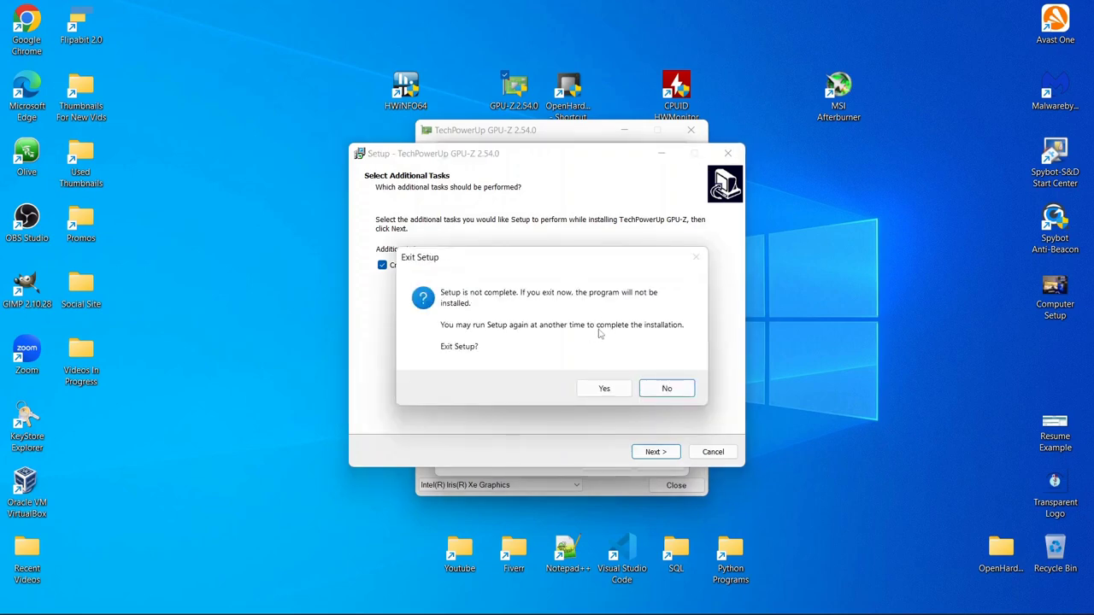
click(625, 387)
click(677, 151)
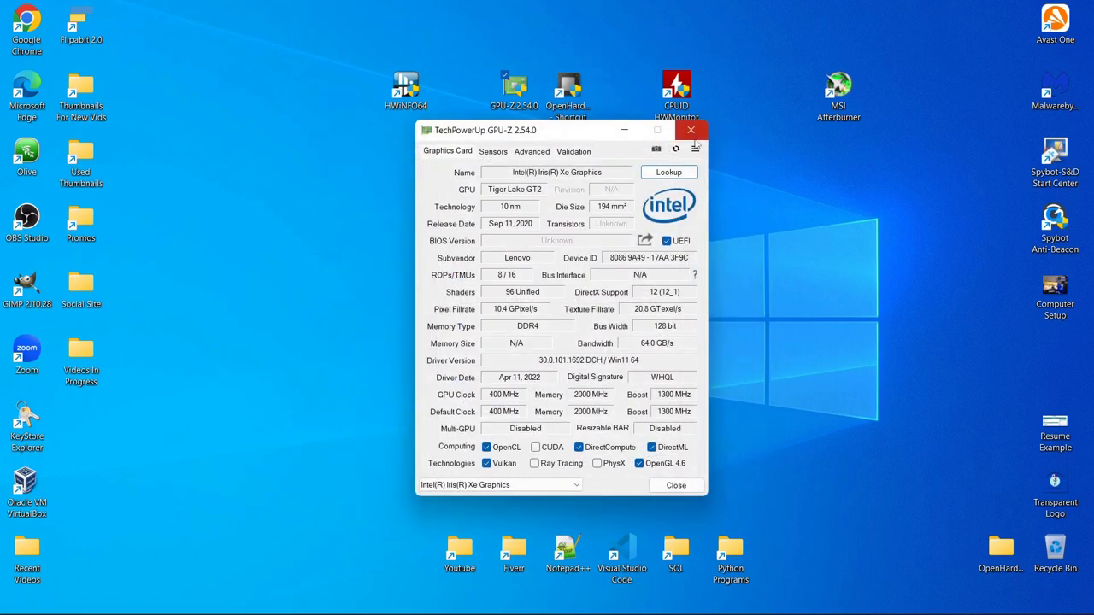
click(692, 130)
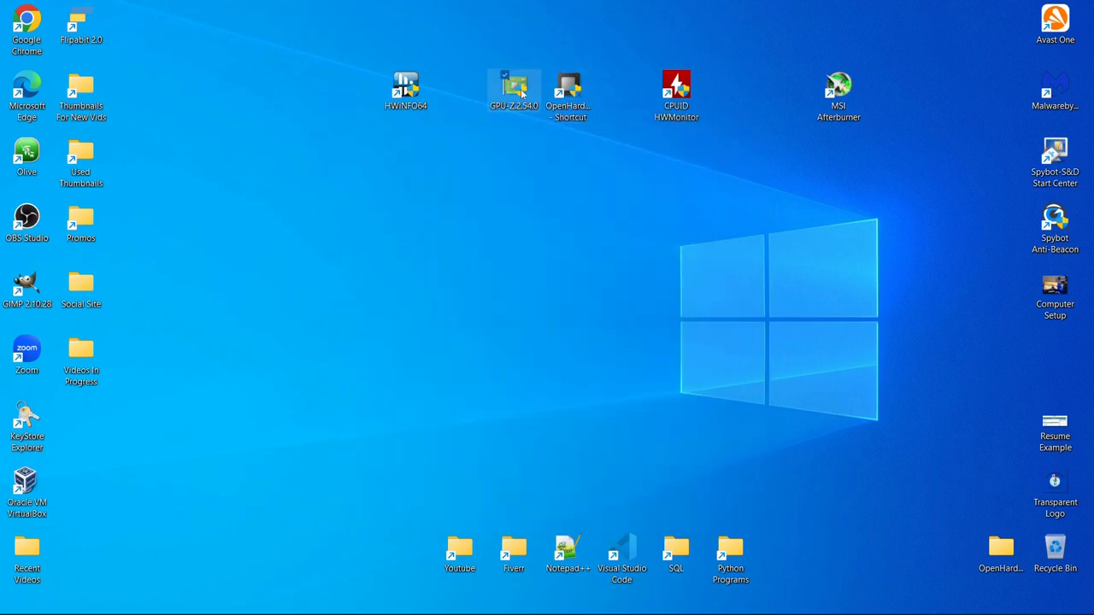
drag(575, 138, 490, 68)
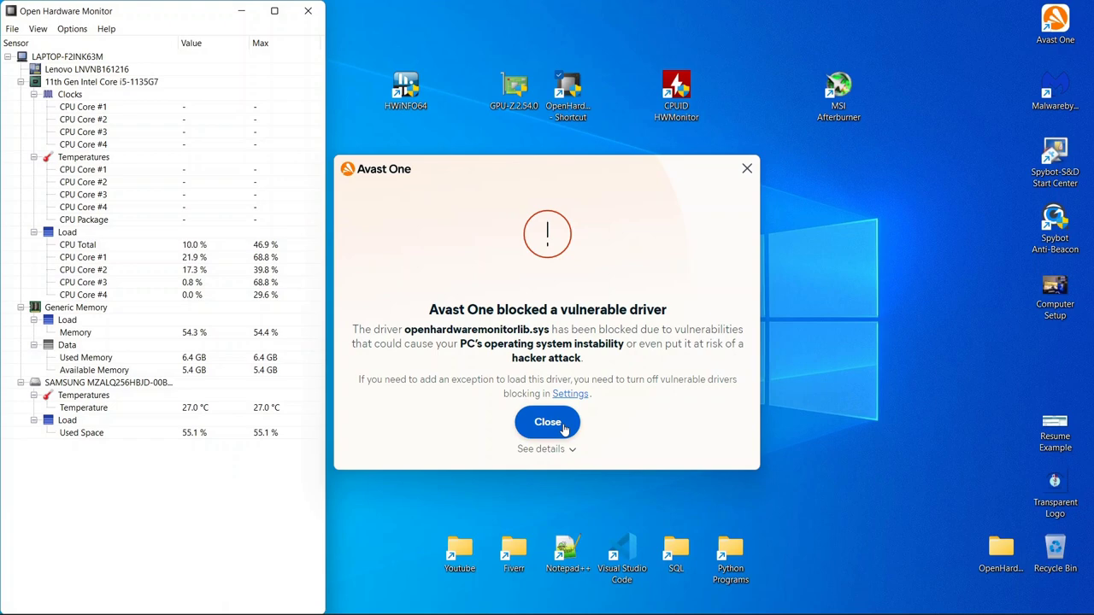
Step: Dismiss Avast One's warning about the blocked openhardwaremonitorlib.sys driver
click(563, 429)
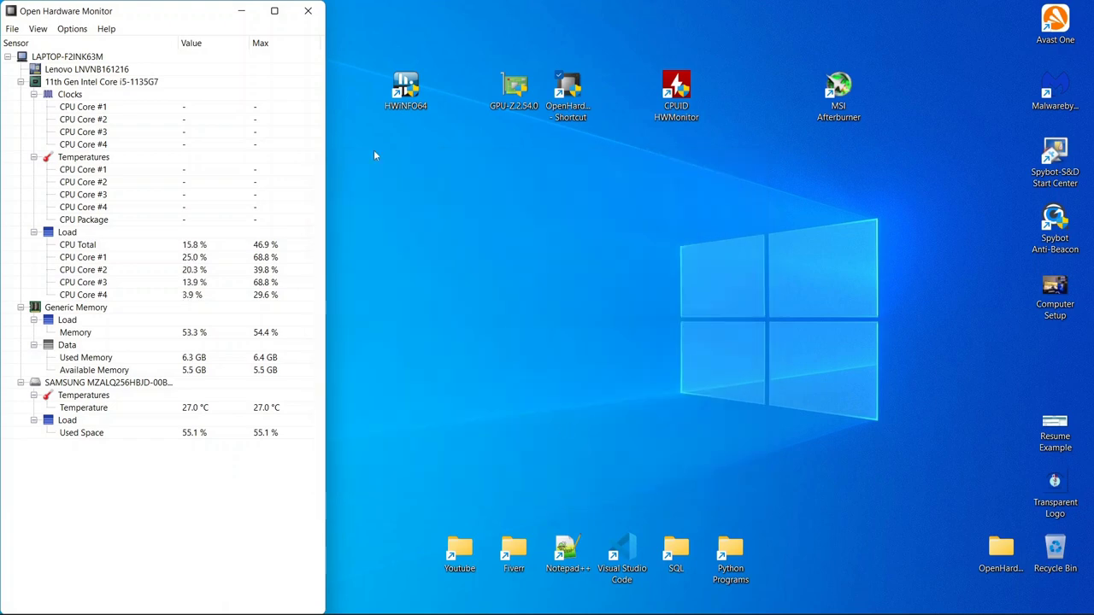
Step: Centre Open Hardware Monitor, look through its View, Help and File menus, then close it
drag(178, 19, 558, 33)
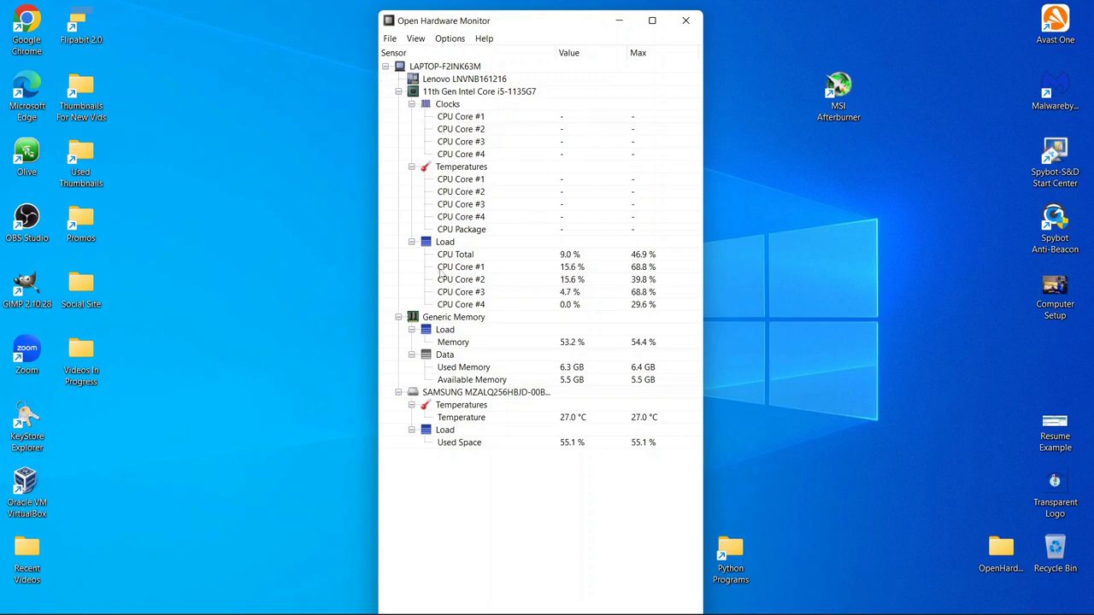
click(417, 39)
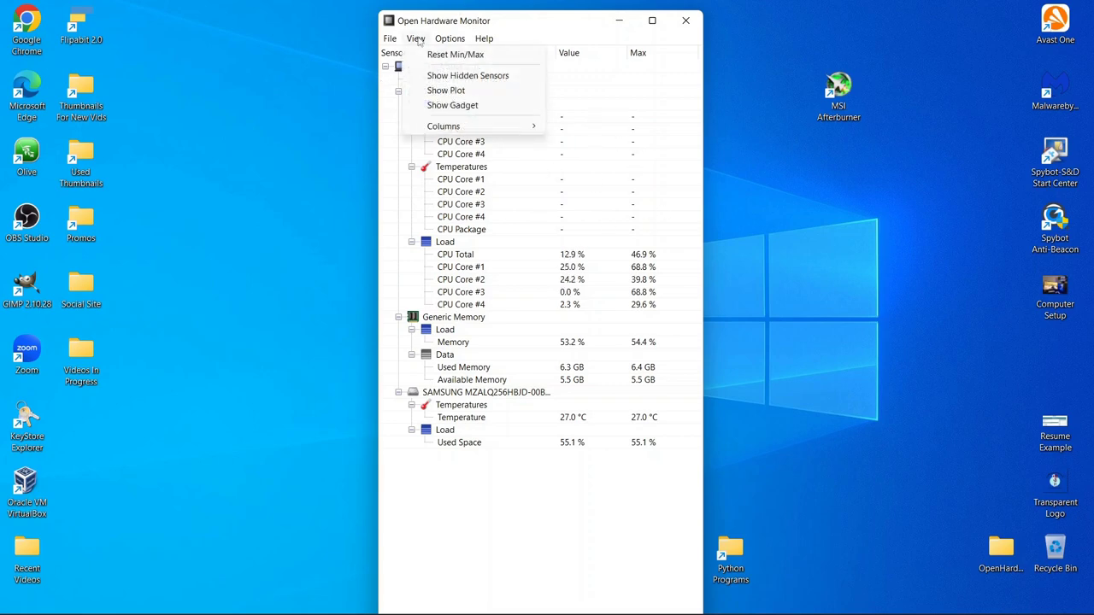
mouse_move(438, 43)
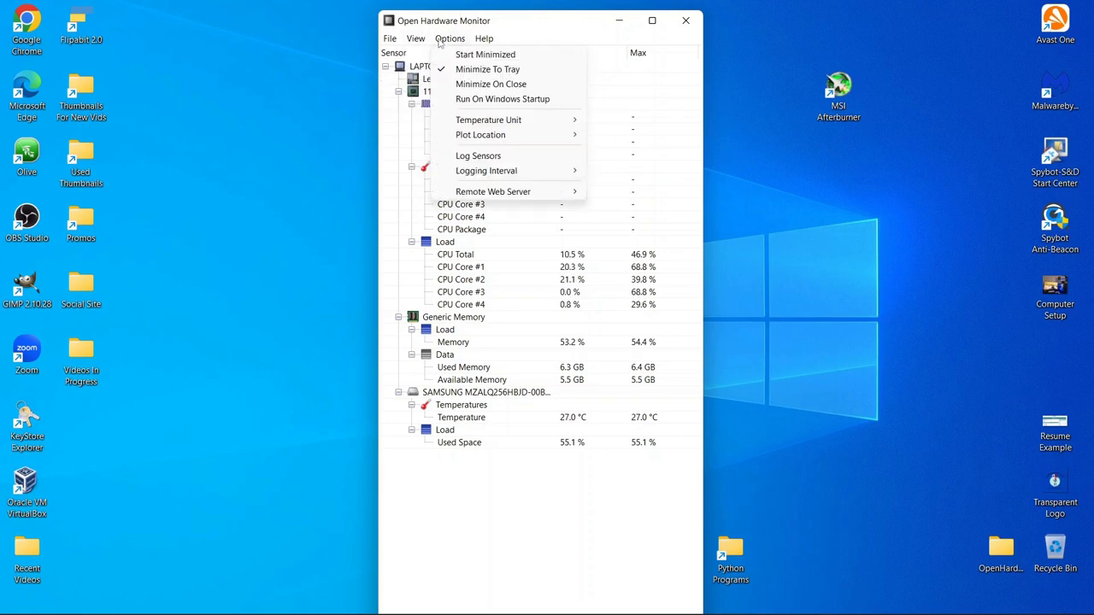
click(491, 44)
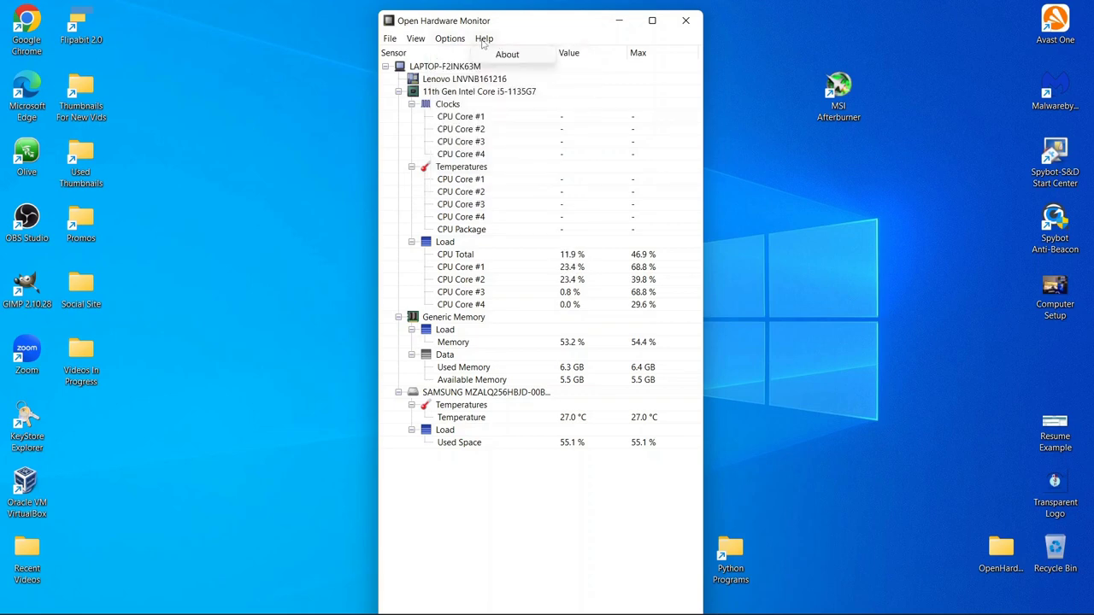
click(390, 39)
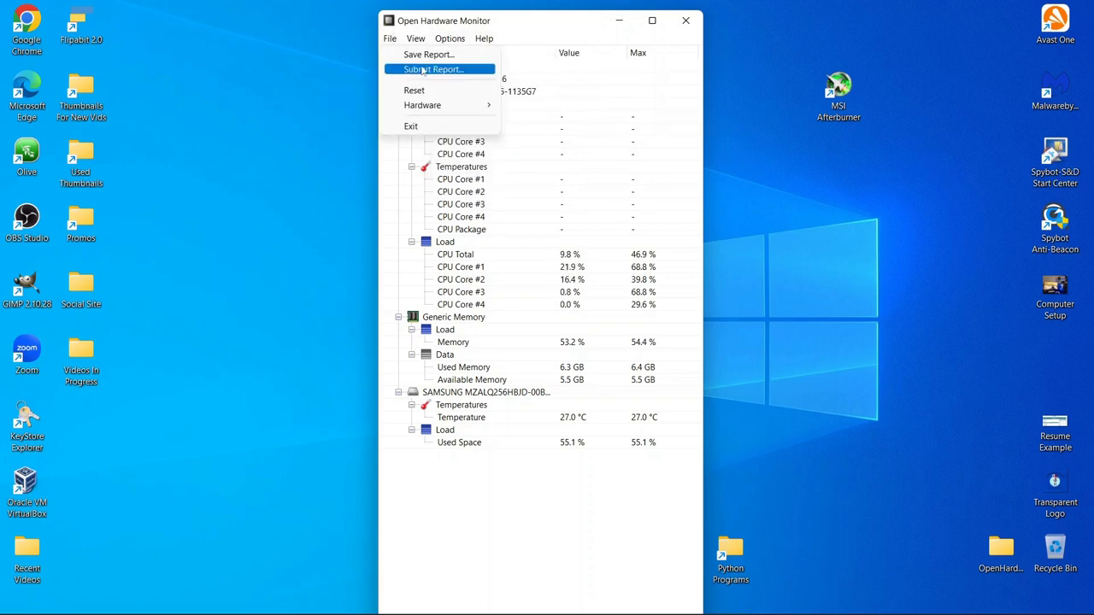
click(529, 487)
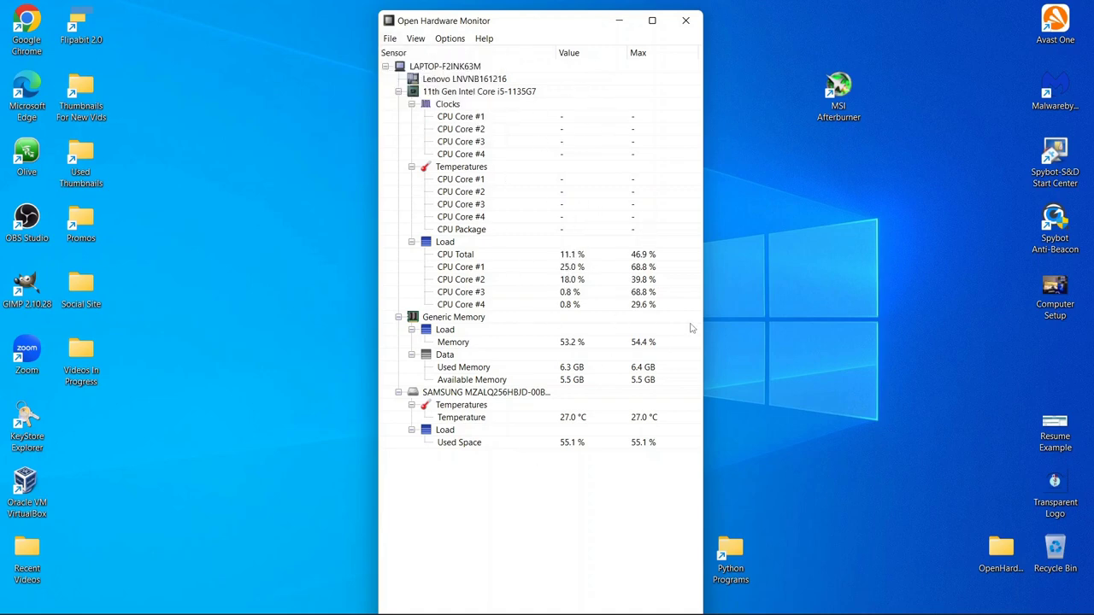
click(685, 19)
Step: Launch CPUID HWMonitor from its desktop shortcut and check the background apps in the tray
click(674, 101)
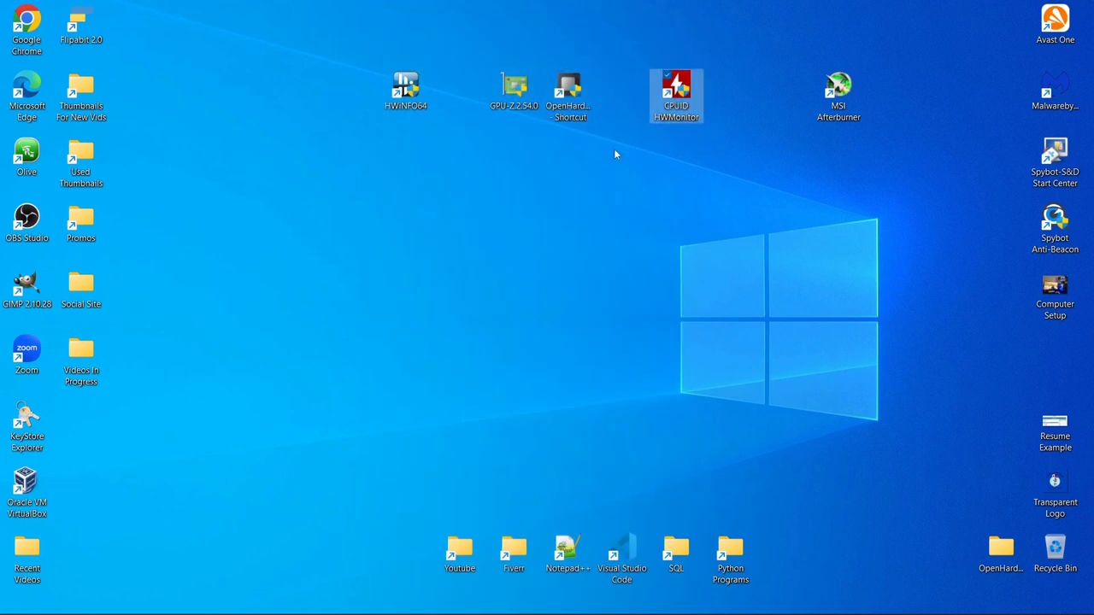
double_click(690, 115)
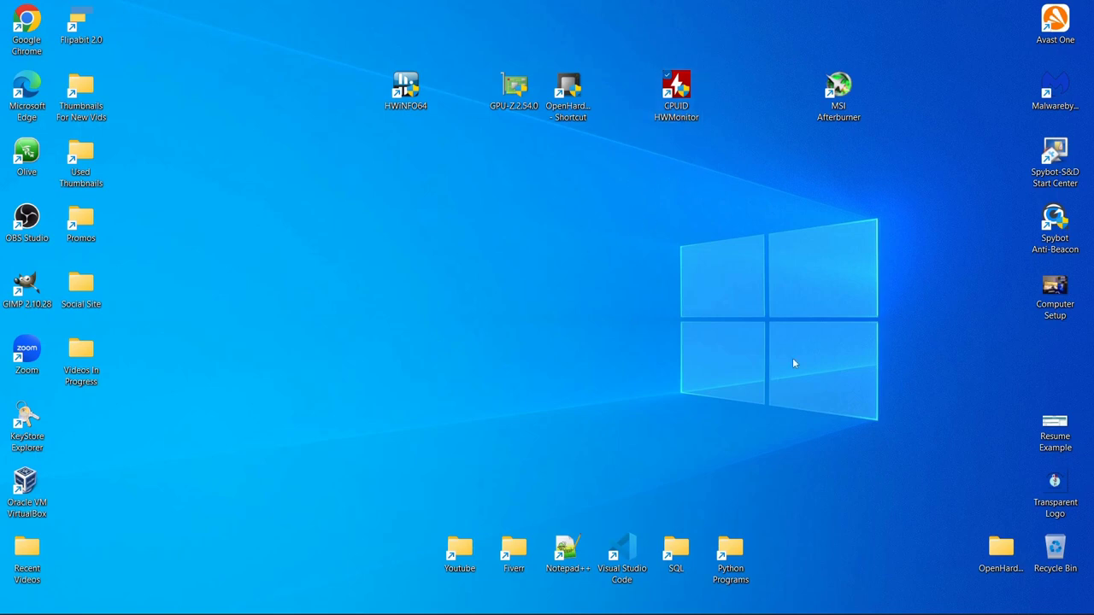
click(930, 598)
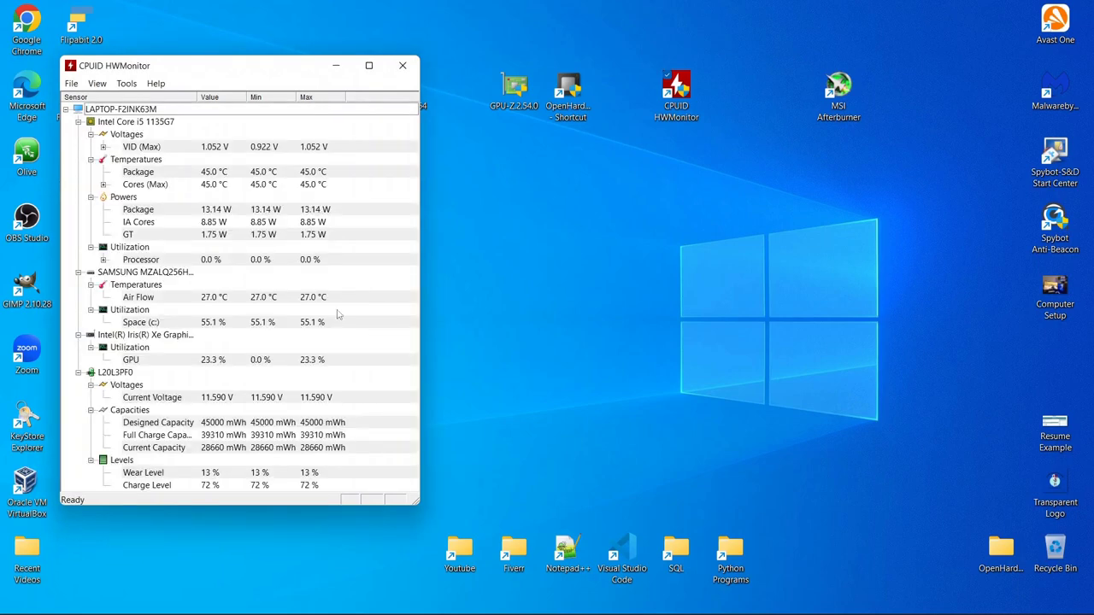
scroll(298, 254, down, 4)
scroll(287, 259, up, 4)
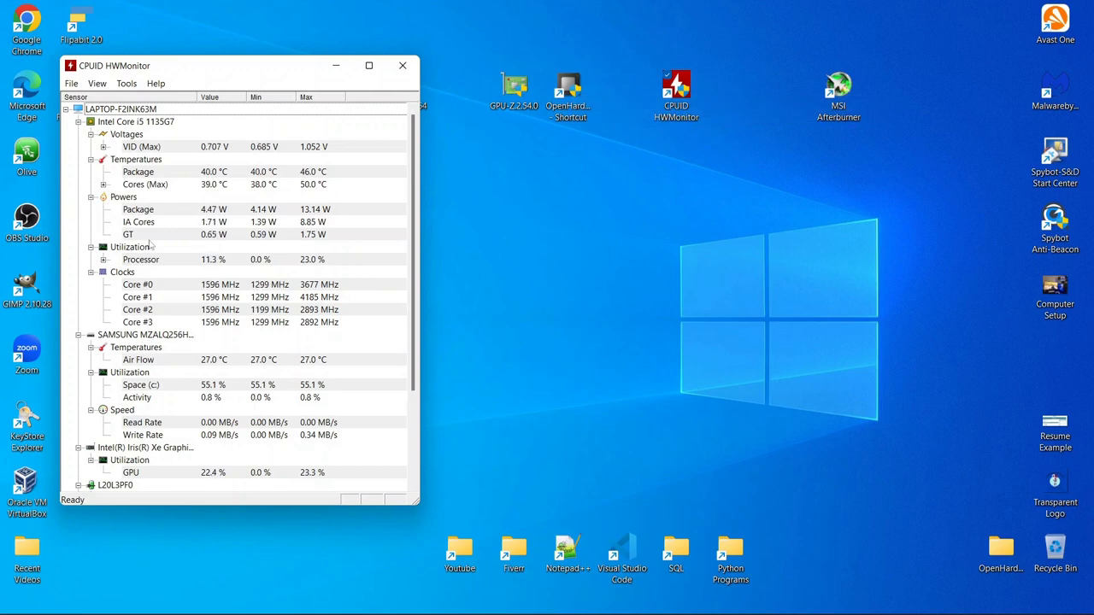
click(75, 83)
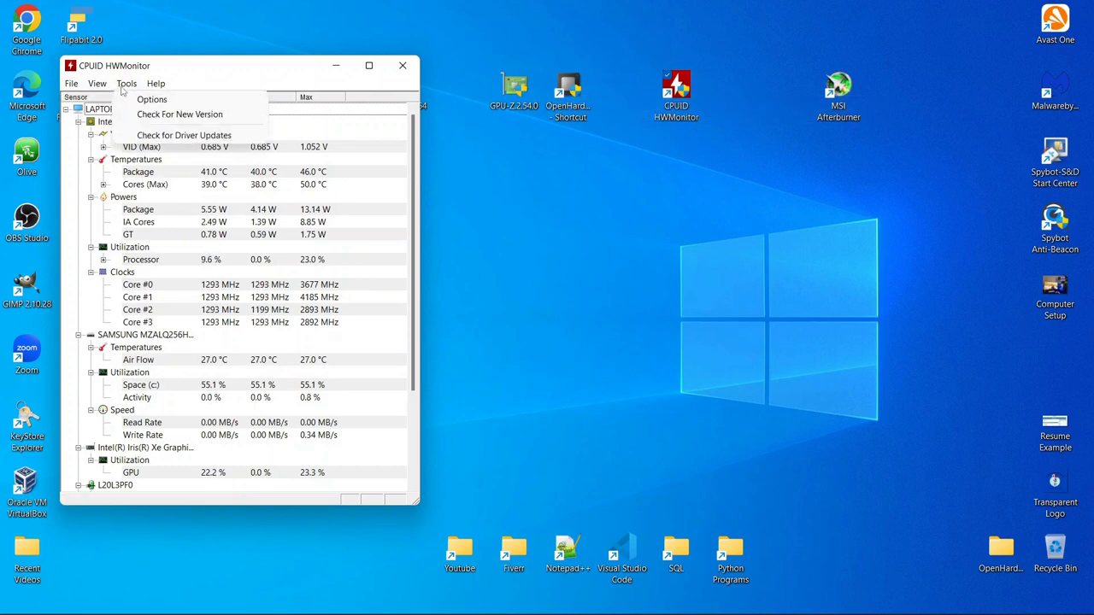
mouse_move(97, 87)
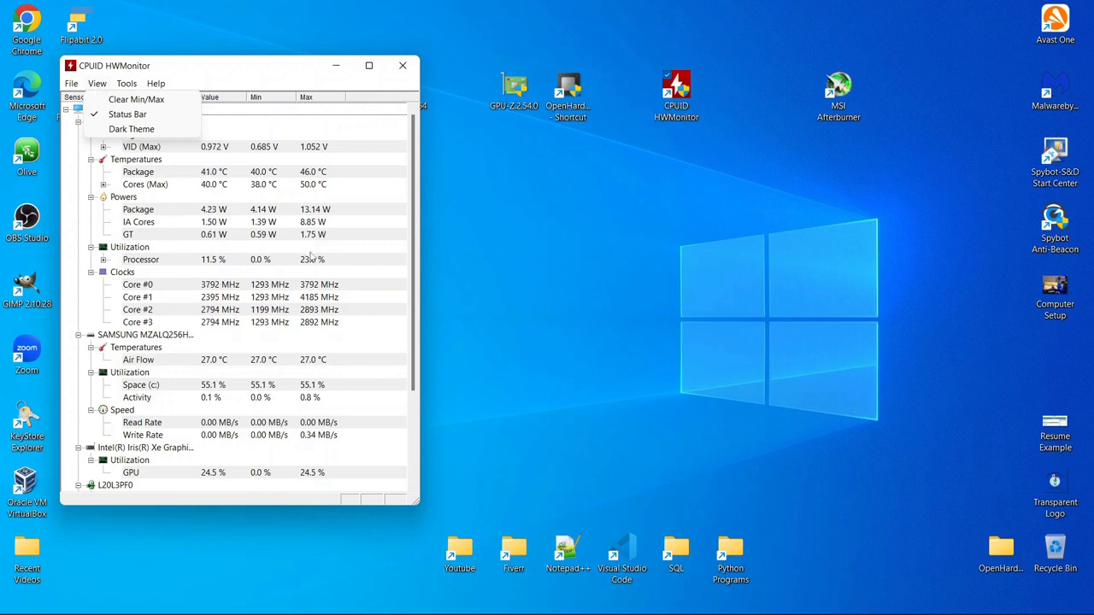
click(97, 88)
scroll(107, 89, down, 1)
click(116, 86)
mouse_move(97, 84)
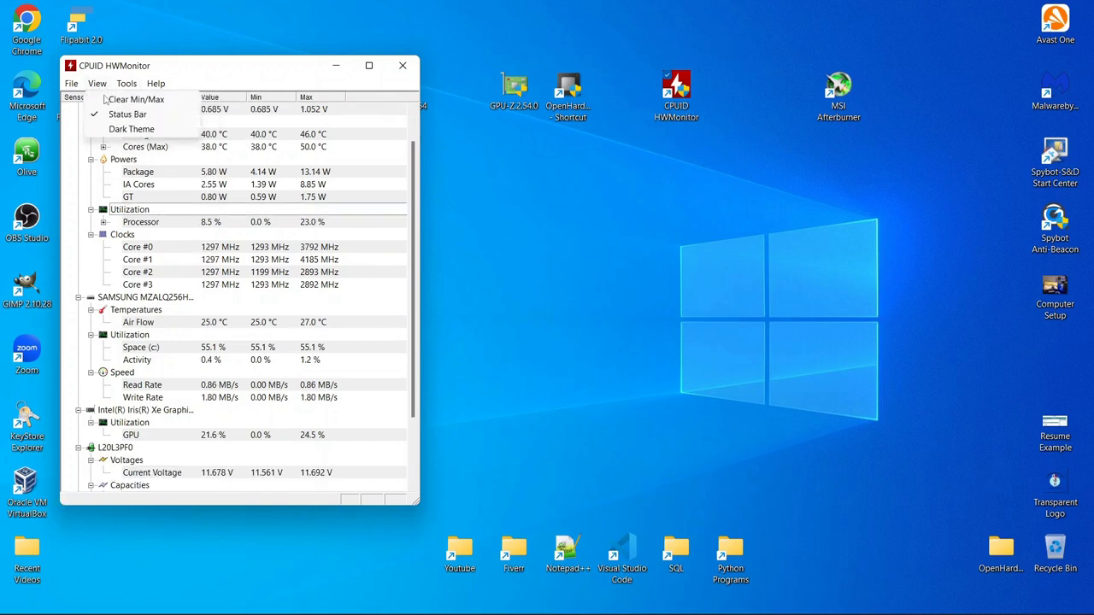
click(129, 128)
click(97, 82)
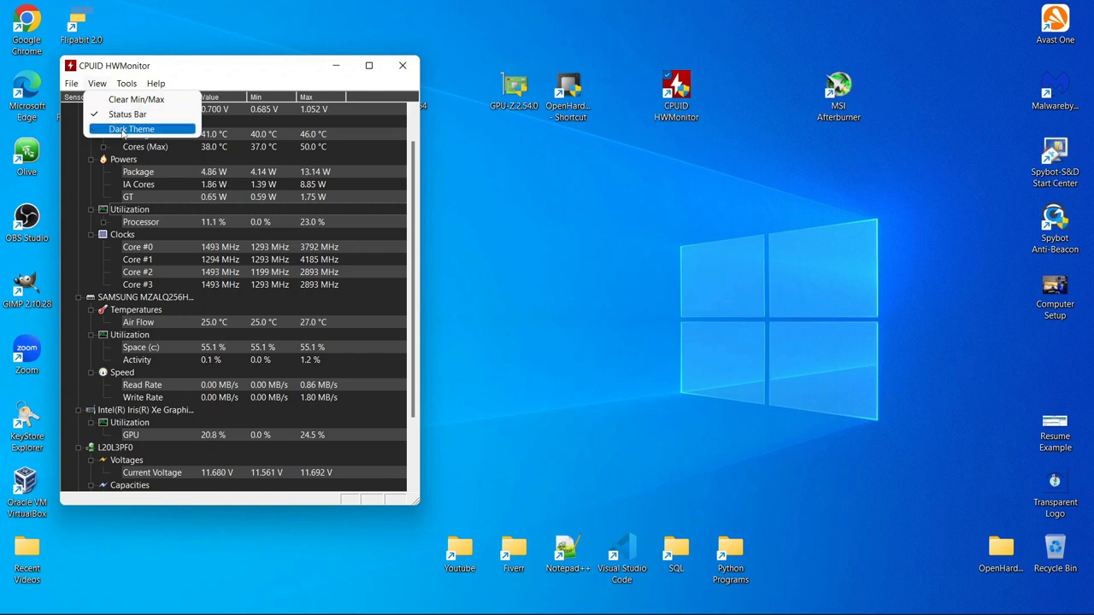
click(128, 129)
scroll(220, 224, down, 2)
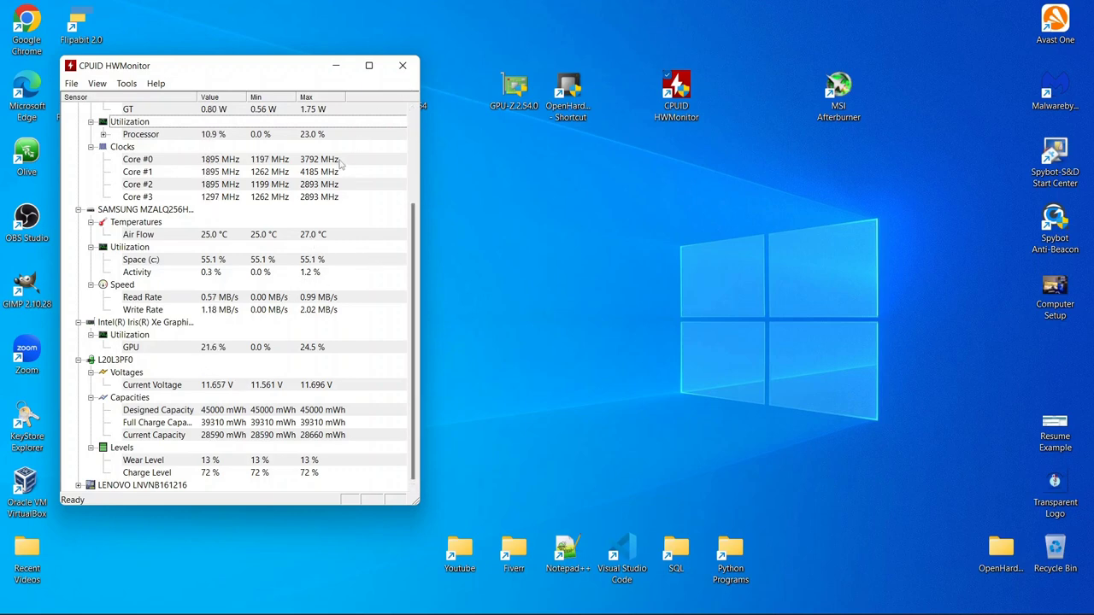
scroll(353, 247, up, 3)
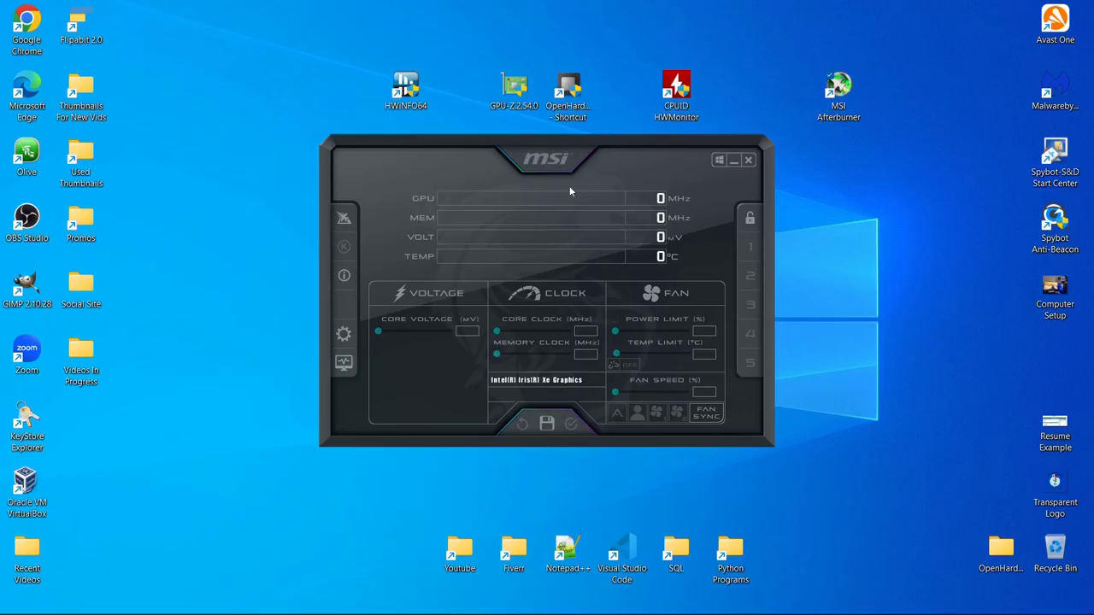
Step: View and close MSI Afterburner's properties, then reveal the hidden tray icons showing RivaTuner running
click(344, 335)
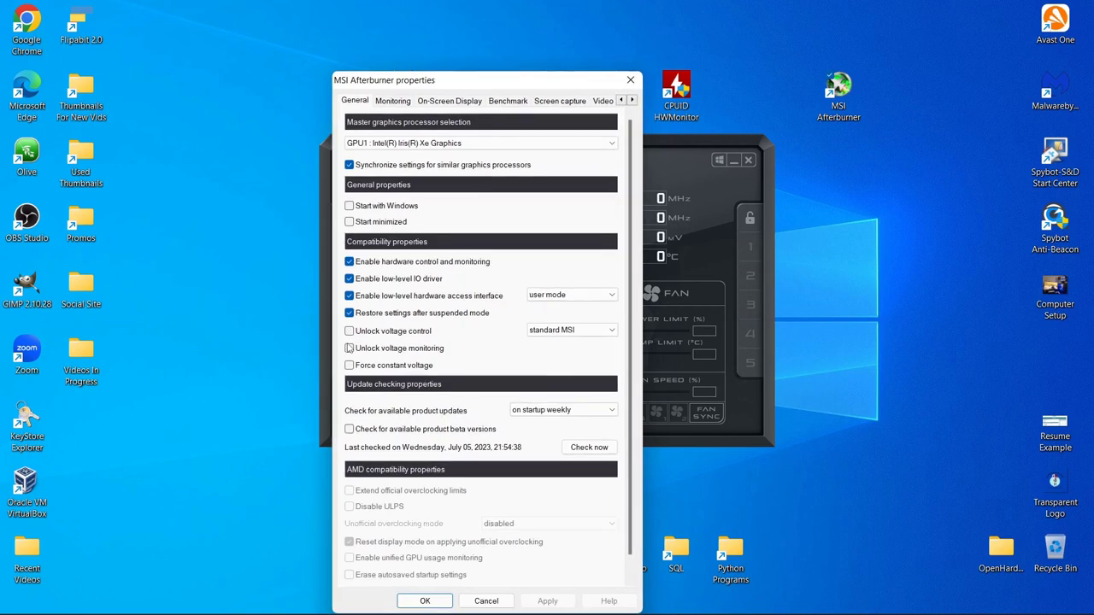
click(630, 80)
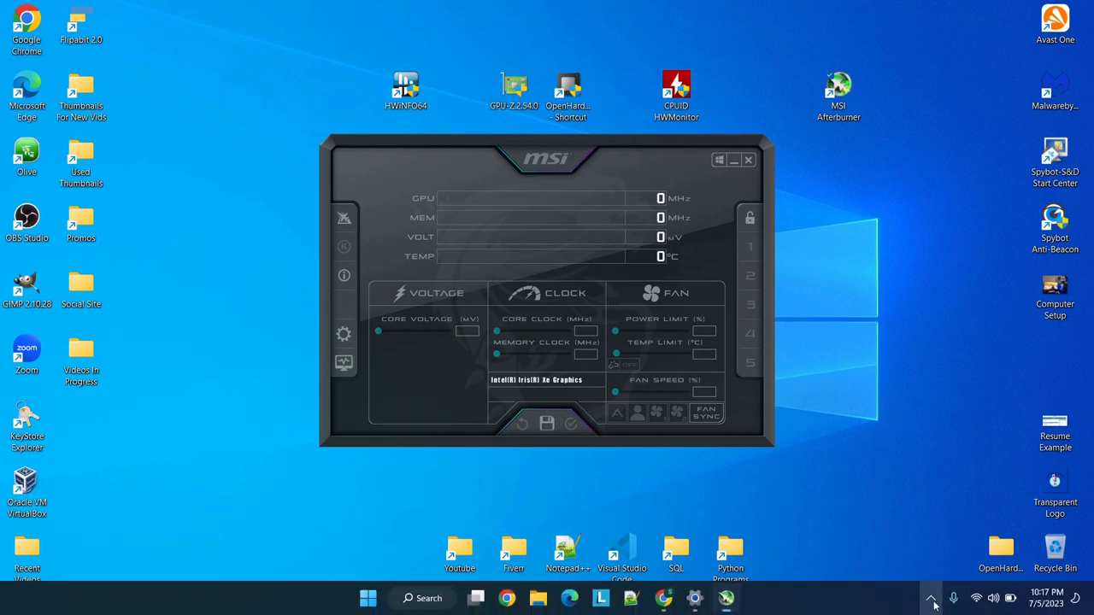
click(930, 598)
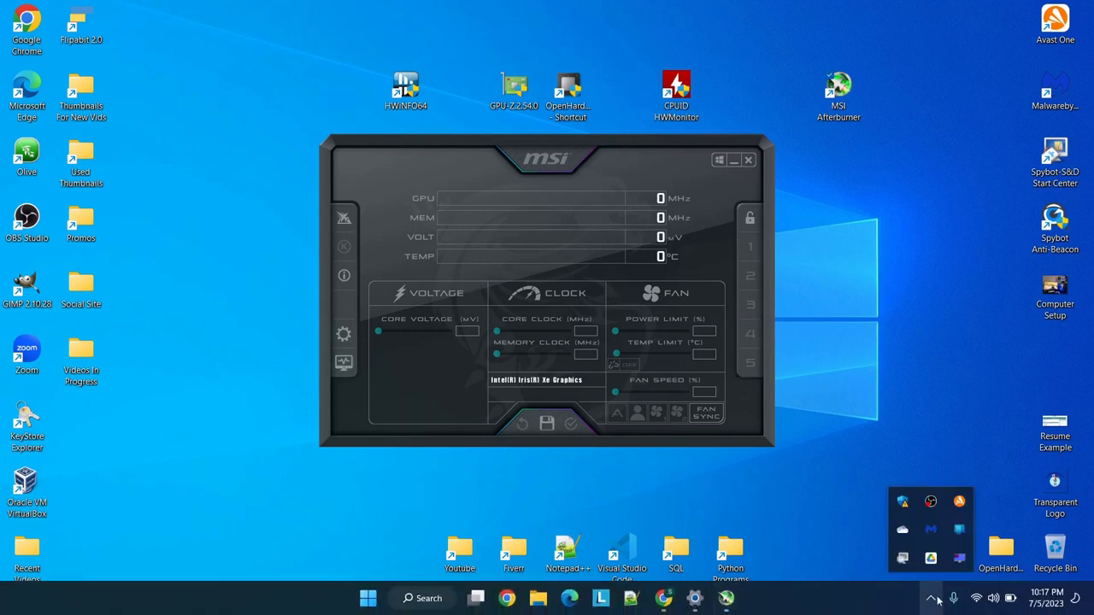
click(960, 558)
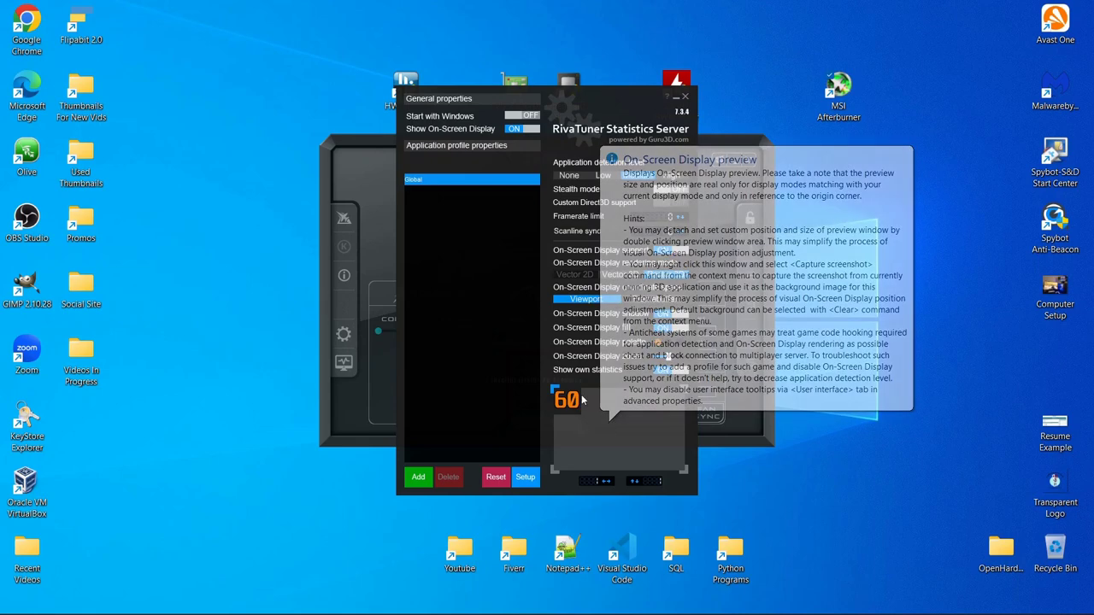
click(684, 97)
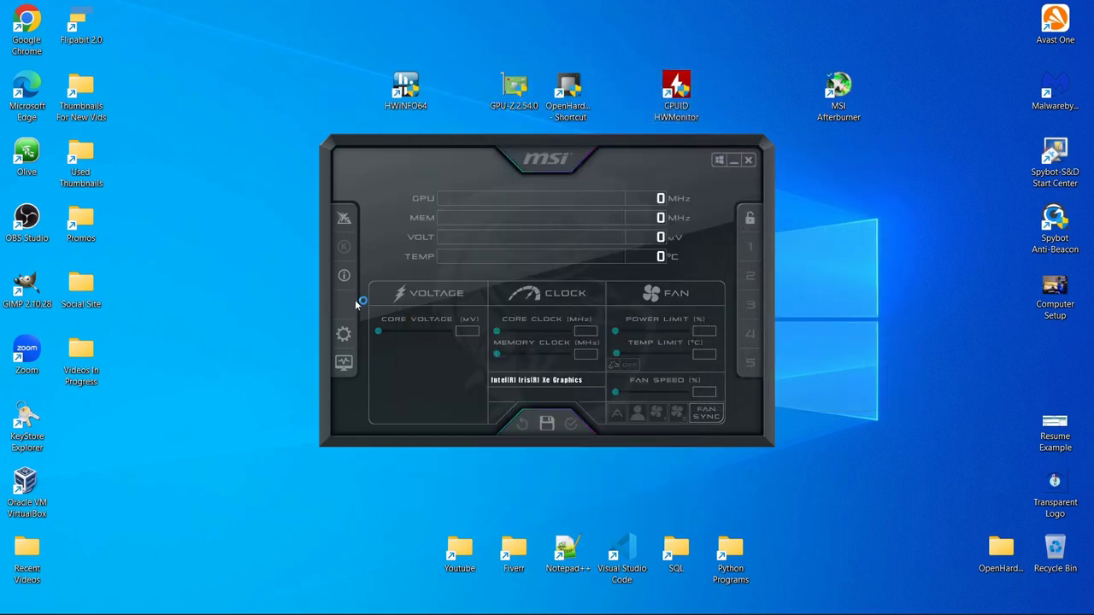
Step: Toggle the hardware monitor graphs, then review the VID usage graph in Afterburner's Monitoring settings
click(343, 359)
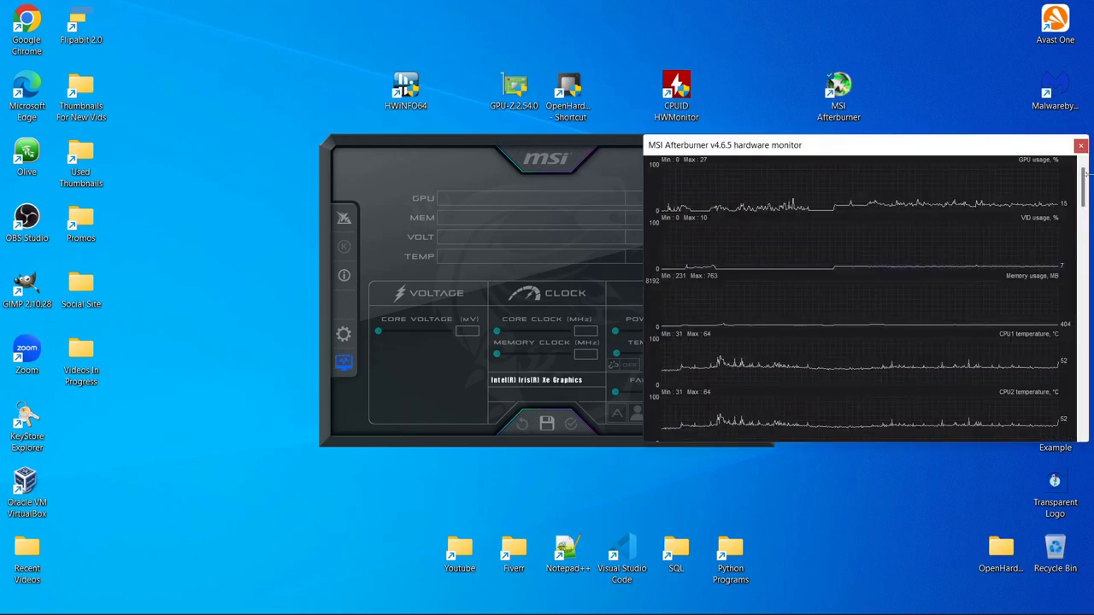
click(343, 359)
click(343, 333)
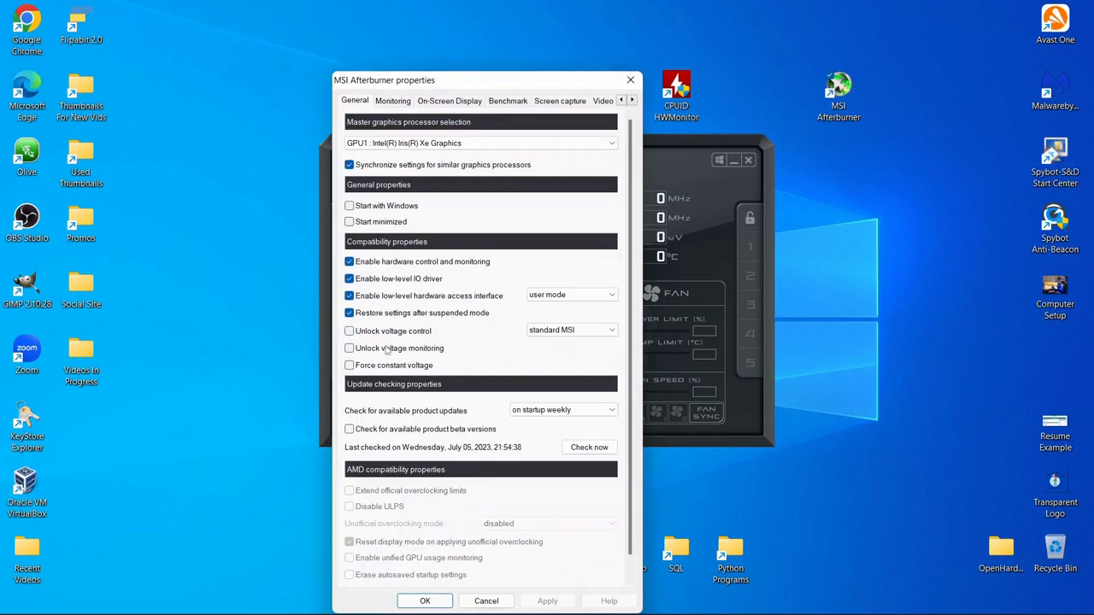
click(393, 101)
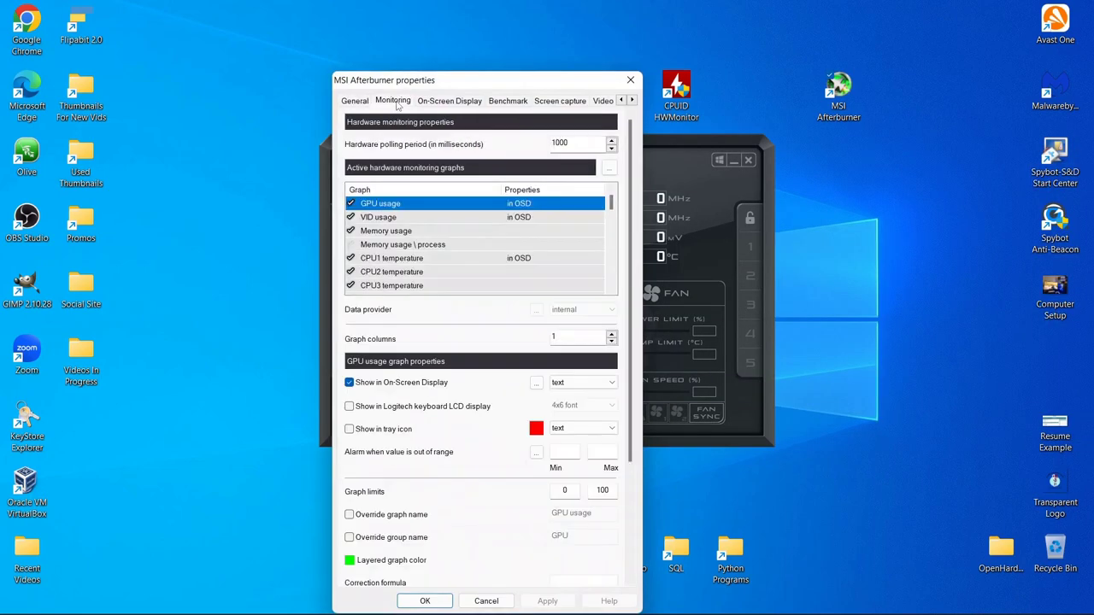
click(391, 217)
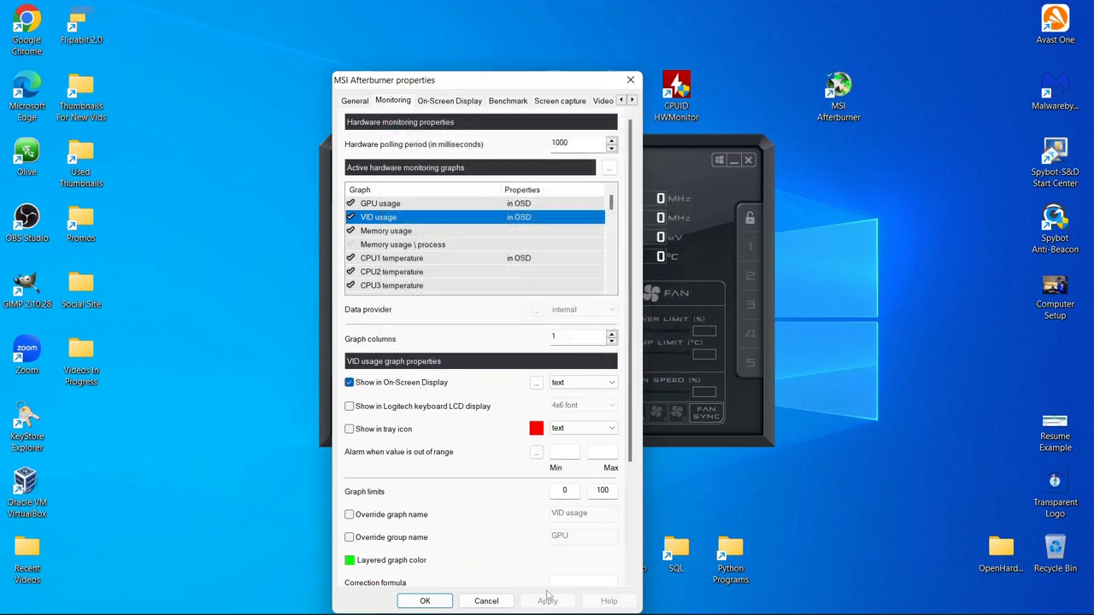
scroll(552, 245, down, 6)
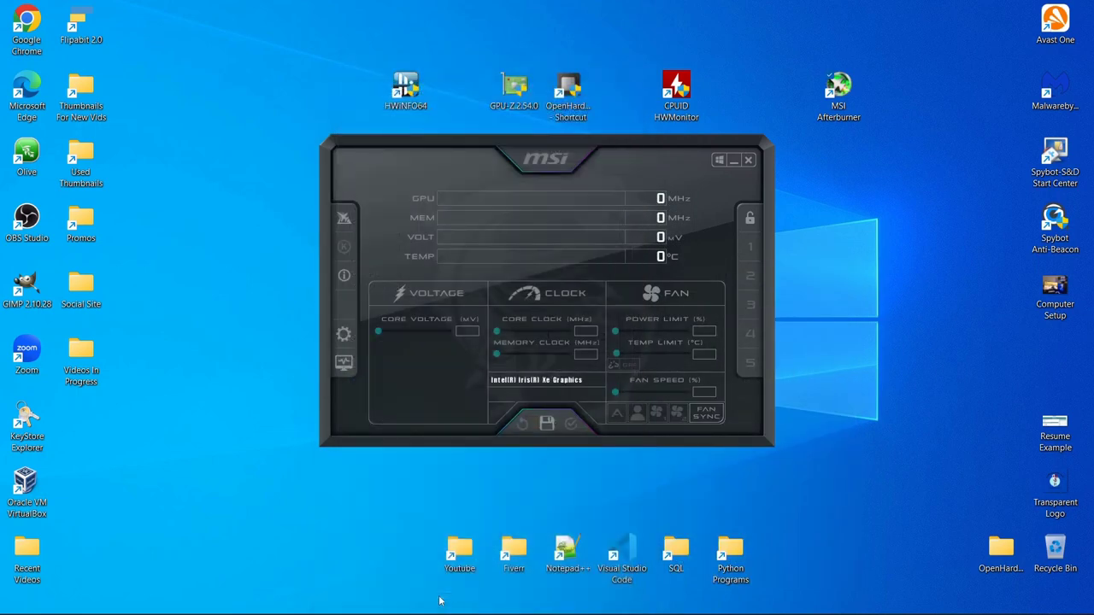
Step: Review the Monitoring and On-Screen Display hotkey settings, close properties, and minimize Afterburner
click(343, 335)
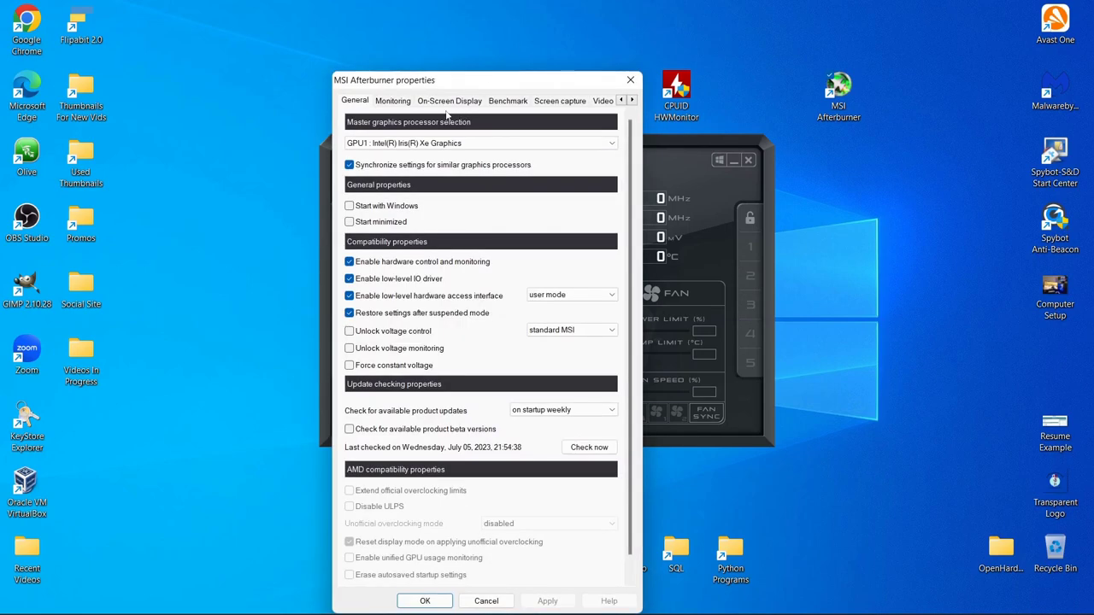
click(403, 101)
click(454, 101)
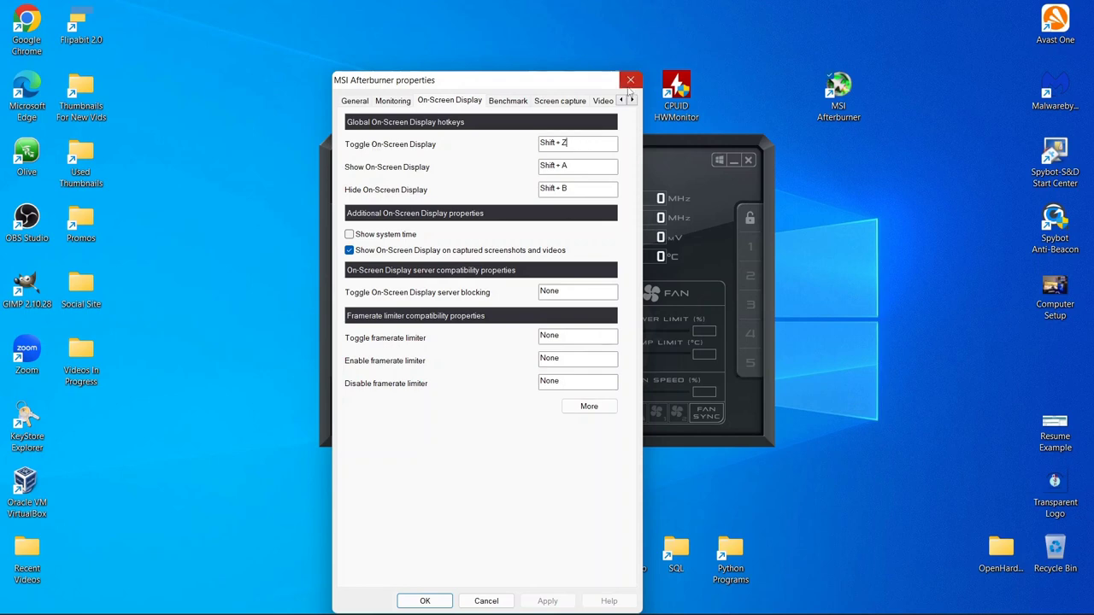
click(630, 81)
click(731, 161)
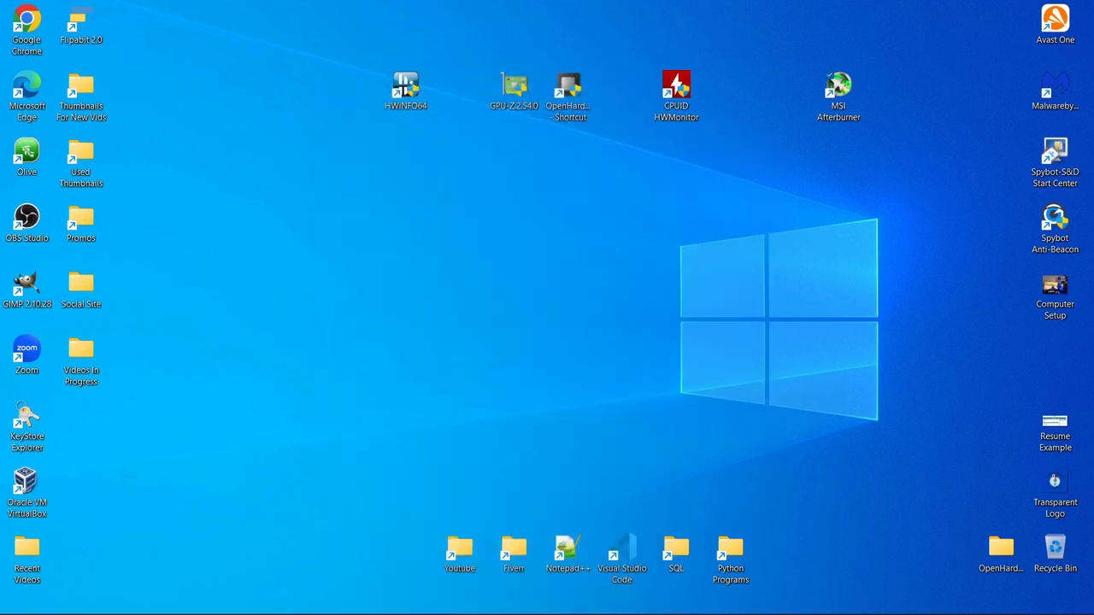
Step: Search Windows for 'game' and launch Solitaire & Casual Games under the stats overlay
mouse_move(295, 598)
click(414, 598)
text(g)
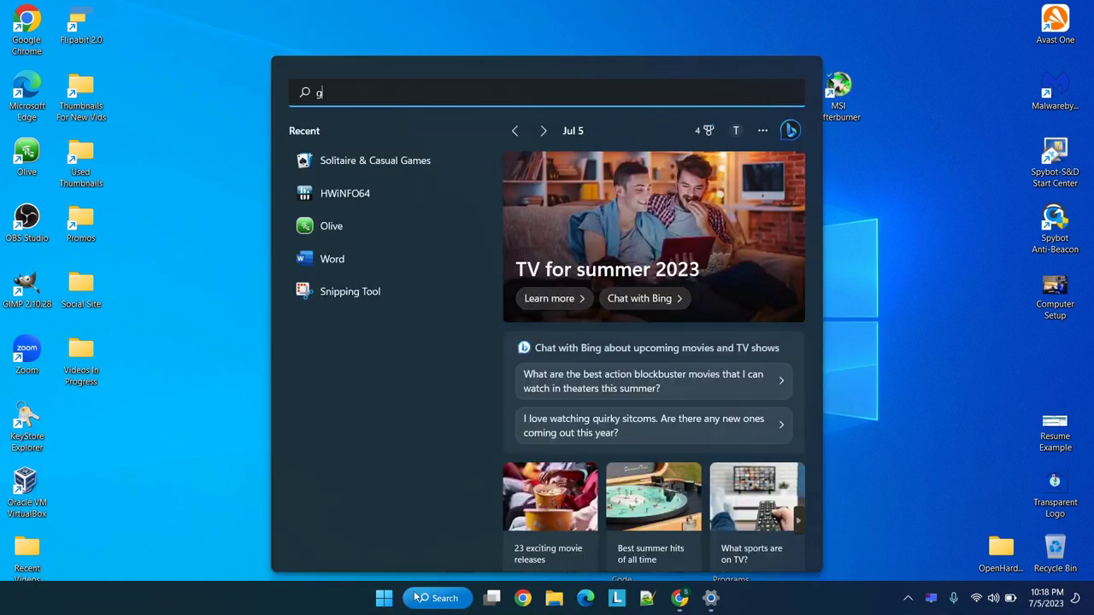
text(ame)
click(383, 203)
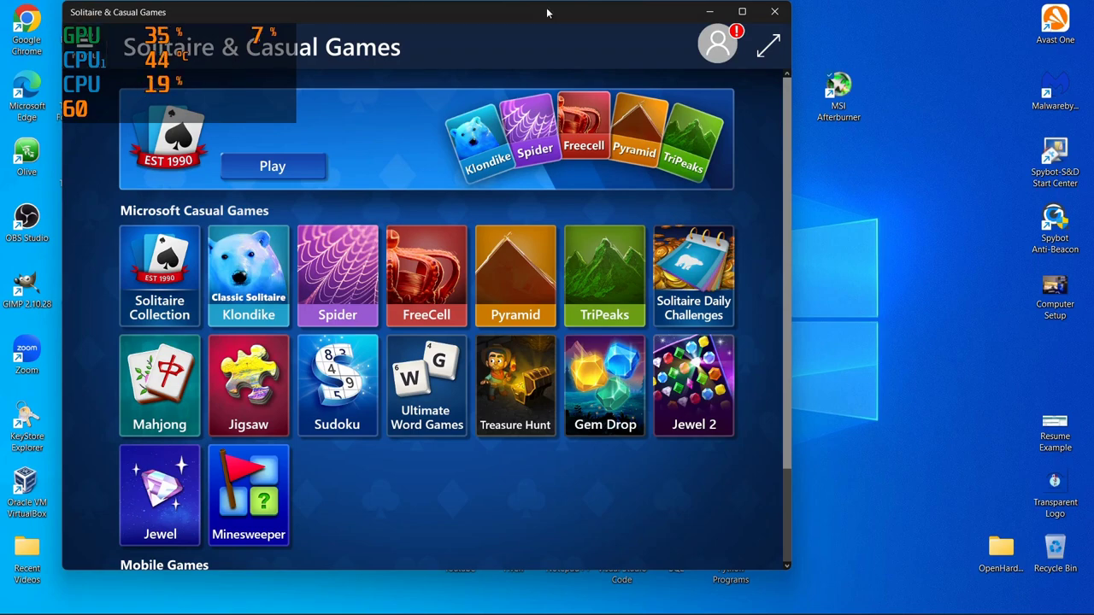
Step: Close Solitaire & Casual Games and box-select the five monitoring shortcuts in the top desktop row
click(775, 11)
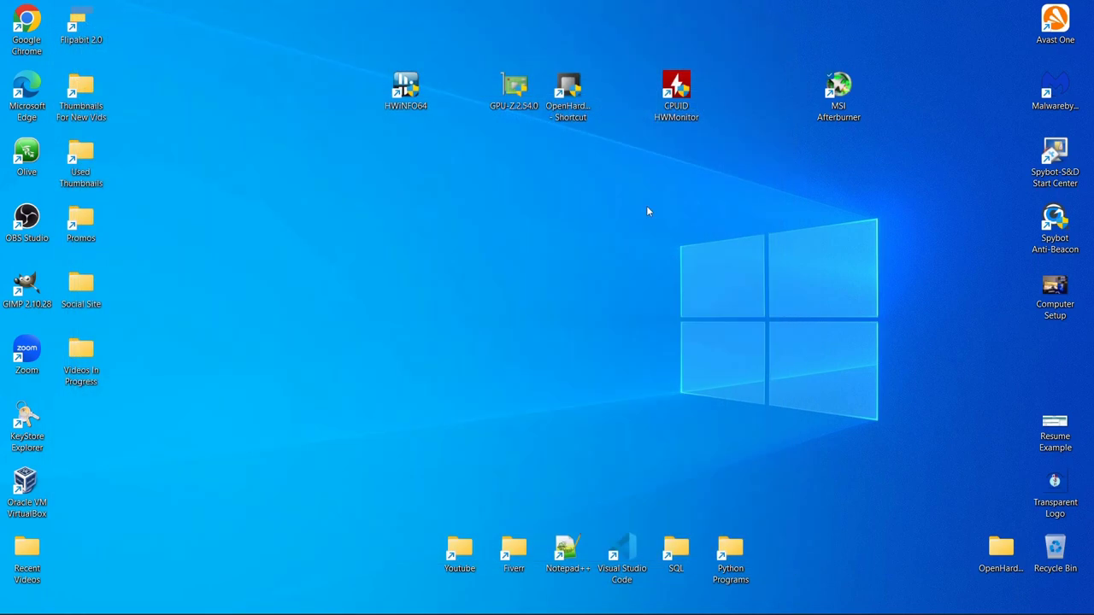
drag(855, 229, 334, 61)
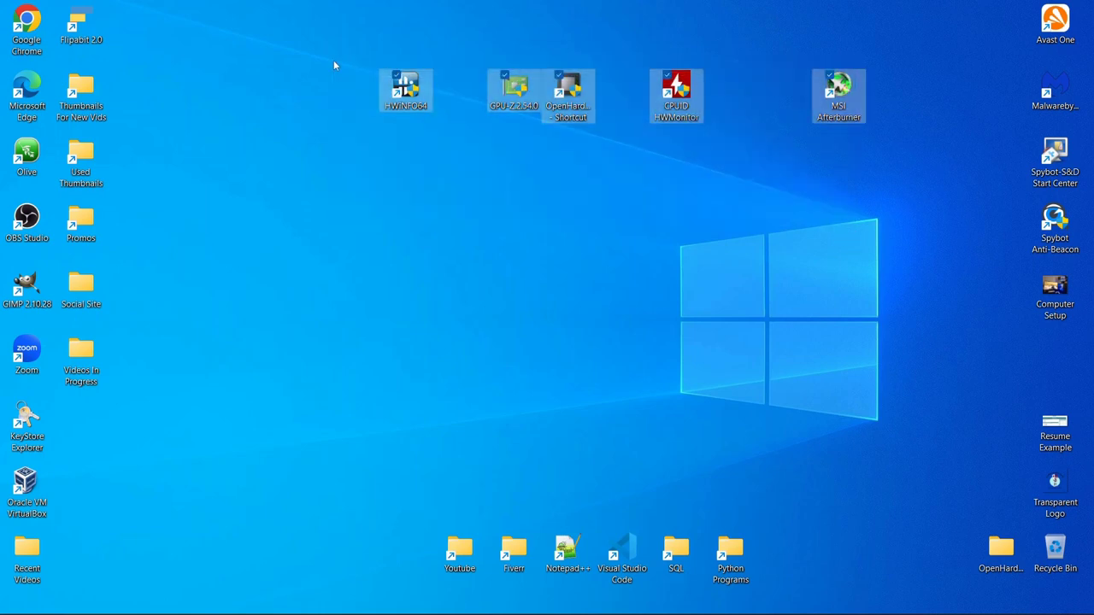